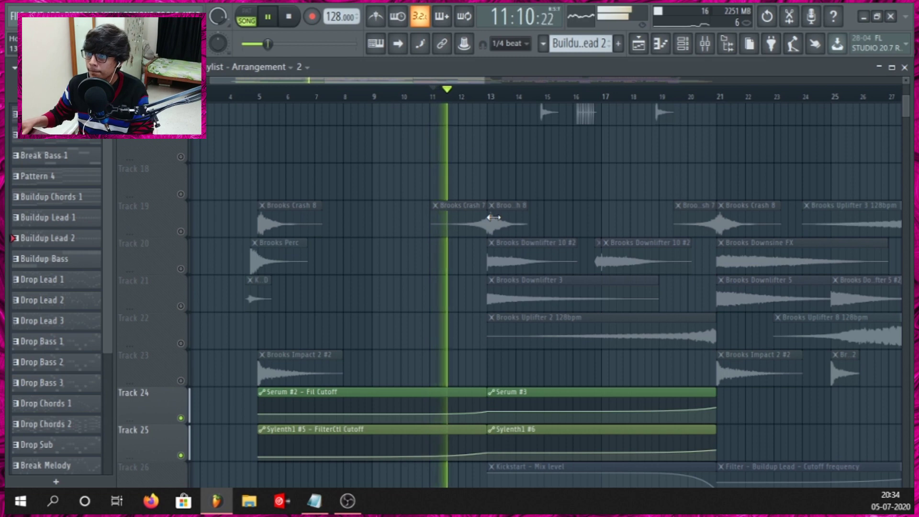
Step: Stop the Break Chords 1 playback, solo Track 2 and play its Pattern 2 clips from bar 5
scroll(509, 206, up, 3)
scroll(508, 206, up, 9)
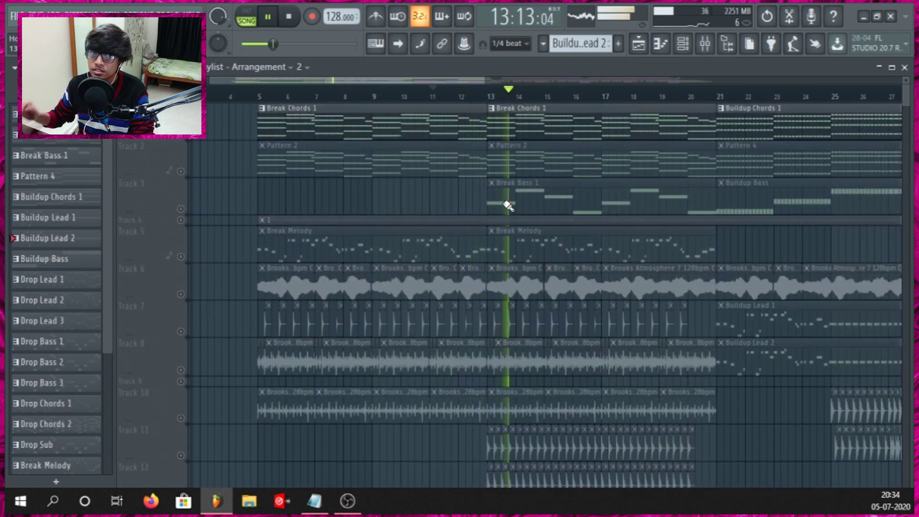
key(space)
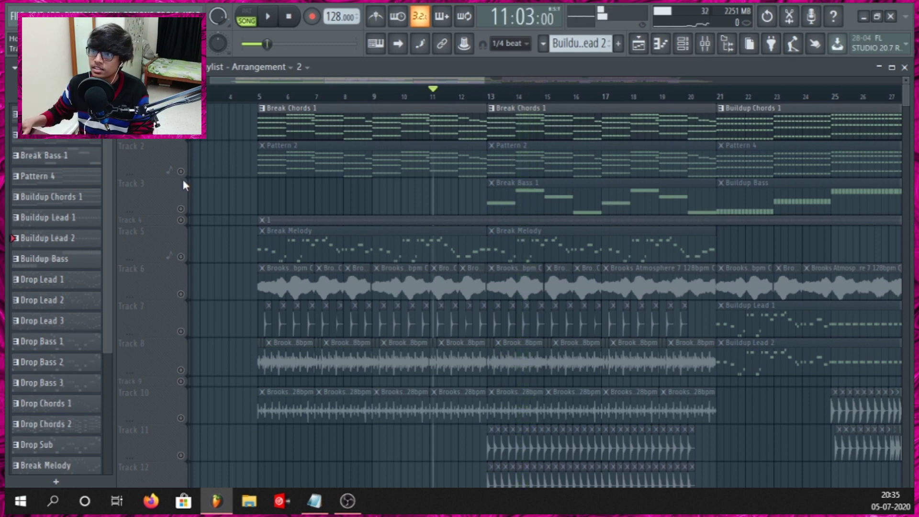
scroll(299, 163, down, 1)
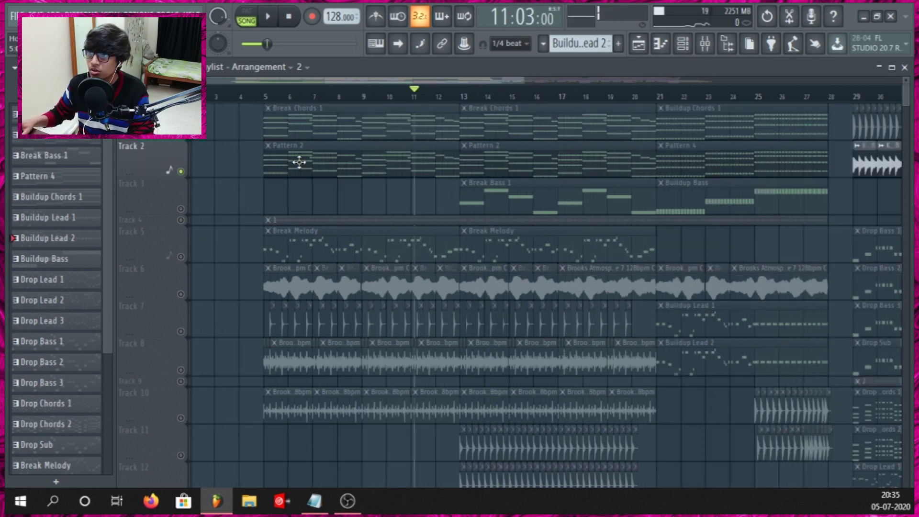
key(space)
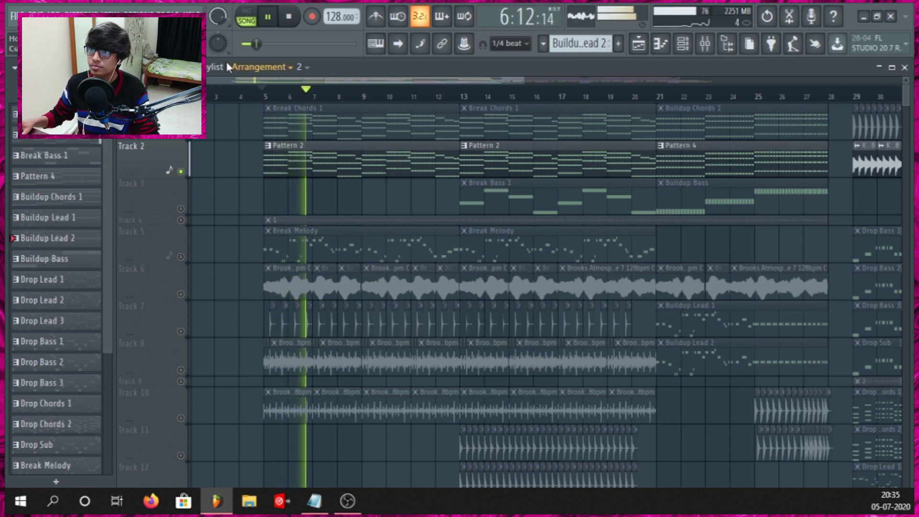
Step: Switch smart disable for all plugins and stop the playback
click(177, 16)
mouse_move(249, 60)
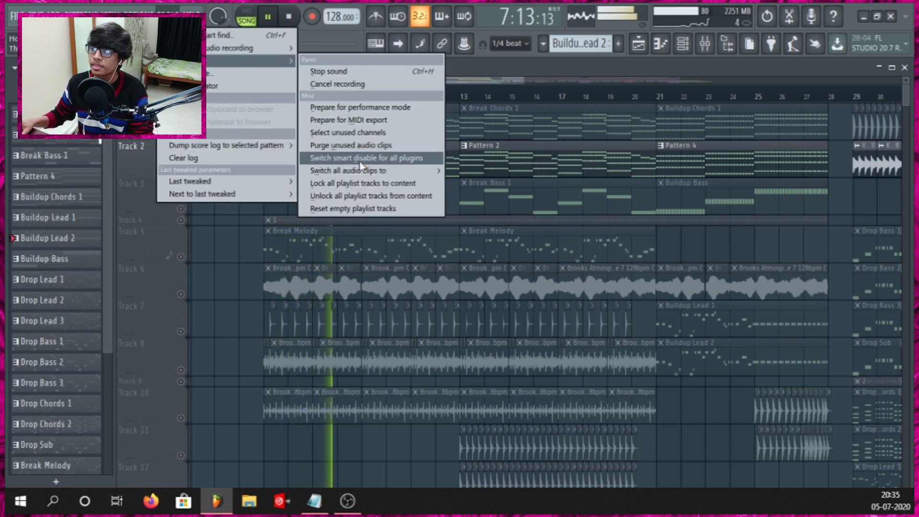
click(364, 159)
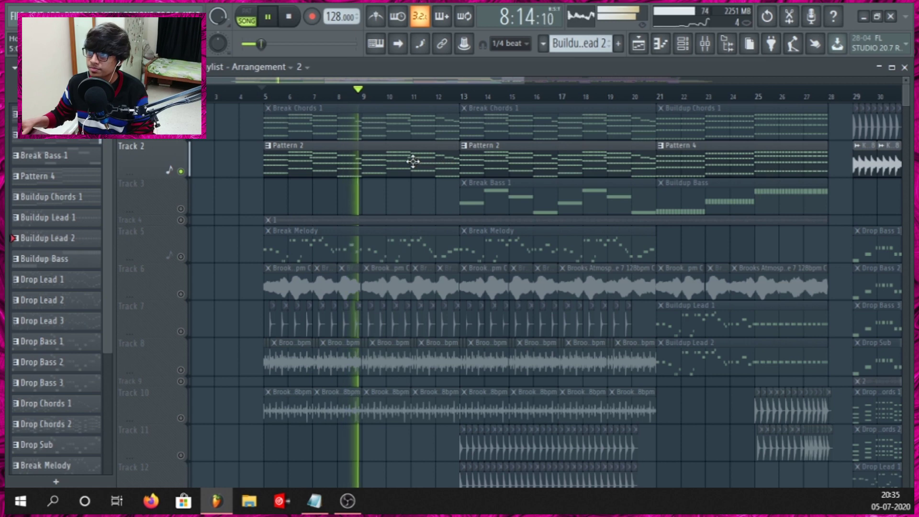
key(space)
Step: Enable Track 1 alongside Track 2 and start playback from bar 9
click(182, 135)
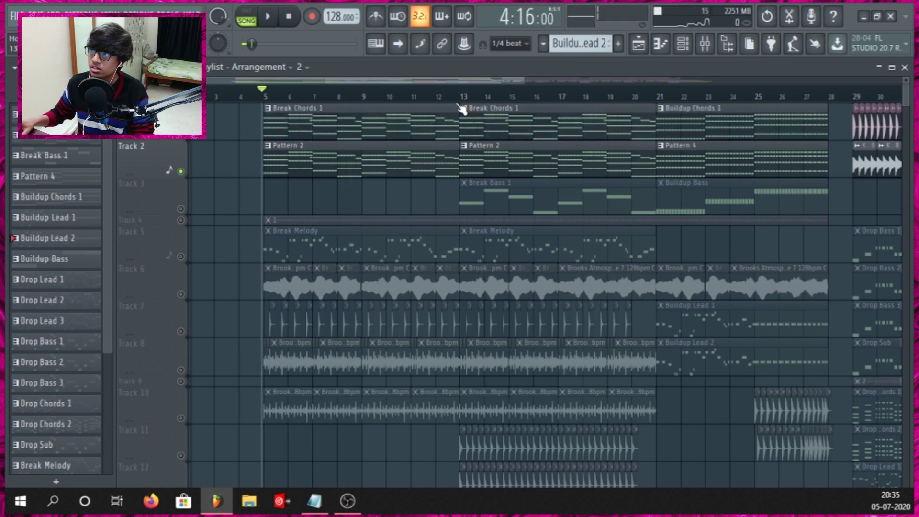
click(362, 97)
key(space)
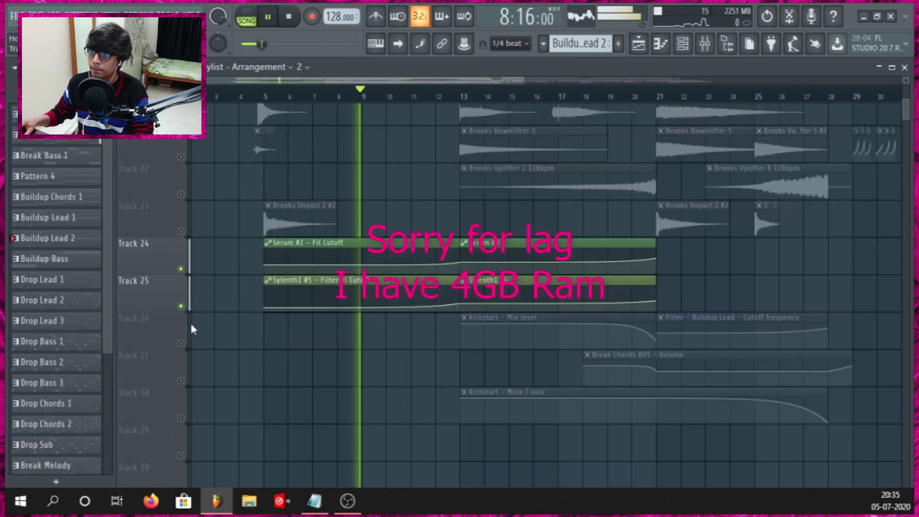
Step: Unmute automation Tracks 26, 27 and 28
click(181, 344)
click(181, 381)
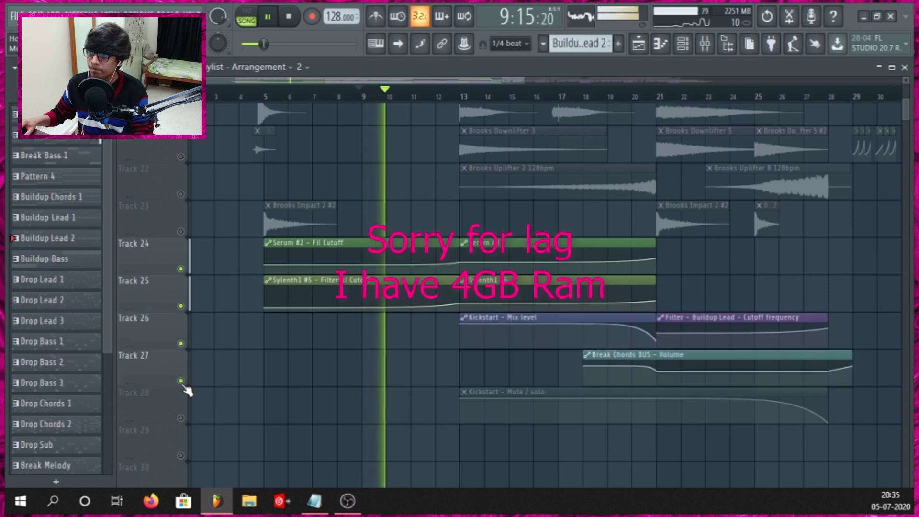
click(181, 417)
Step: Restart playback from bar 9 and listen to Break Chords 1 and Pattern 2 together
scroll(425, 351, up, 3)
scroll(431, 345, up, 7)
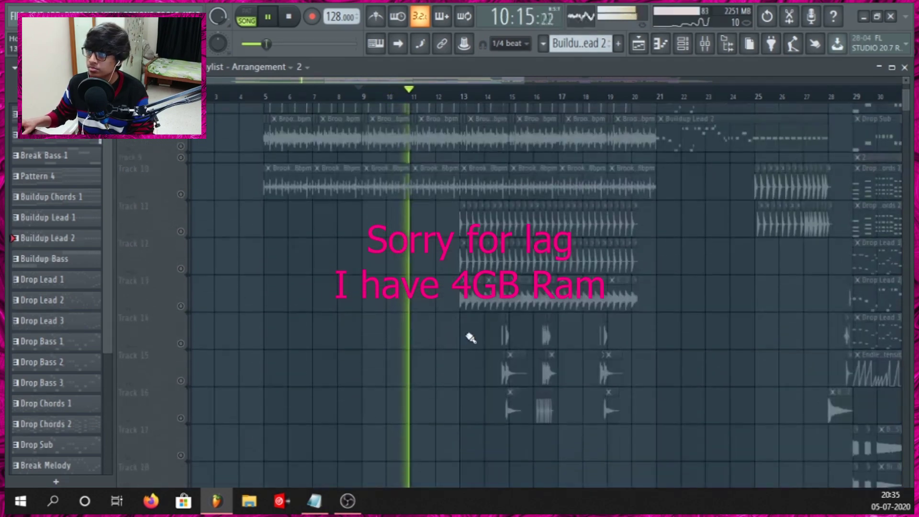
key(space)
key(space)
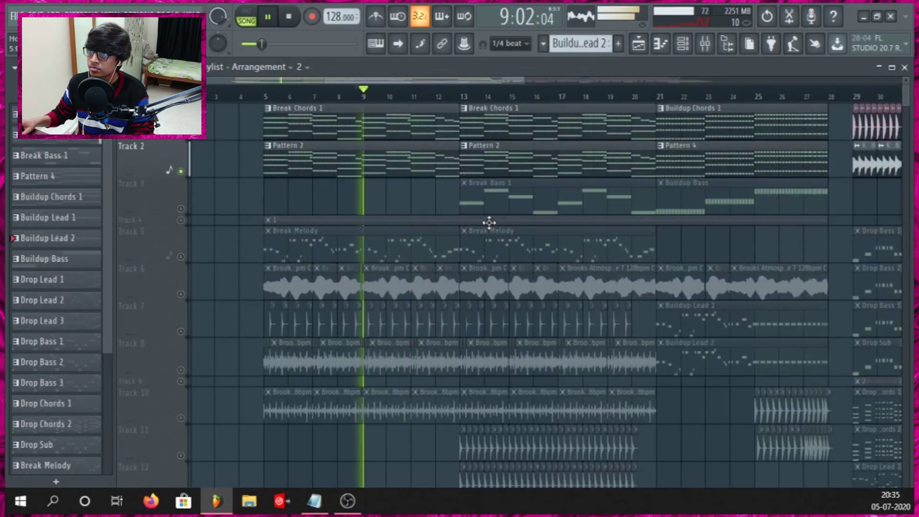
scroll(454, 136, up, 2)
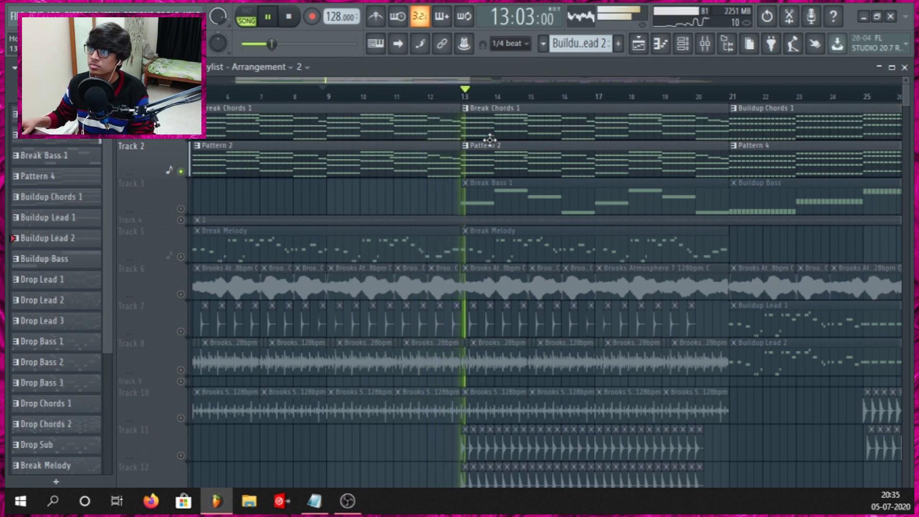
scroll(497, 145, down, 5)
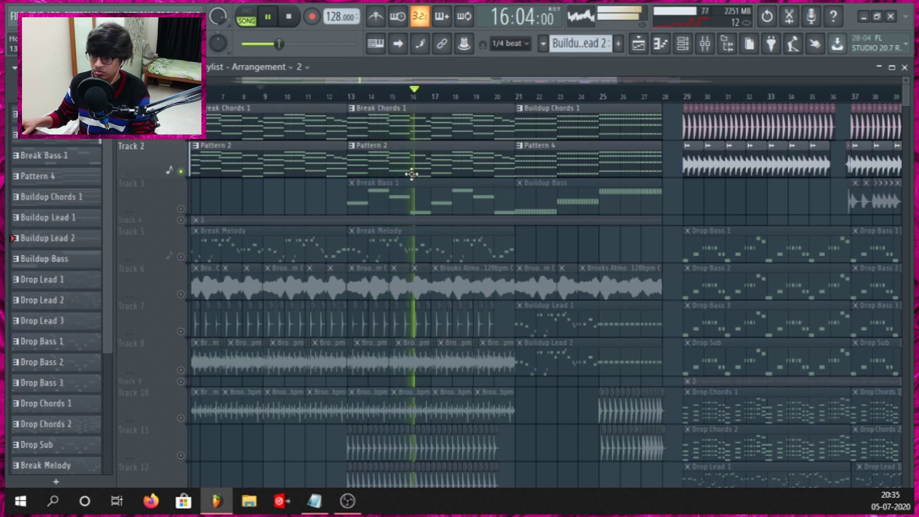
Step: Solo Track 3 and play the Break Bass 1 clip from bar 13
ctrl+click(181, 210)
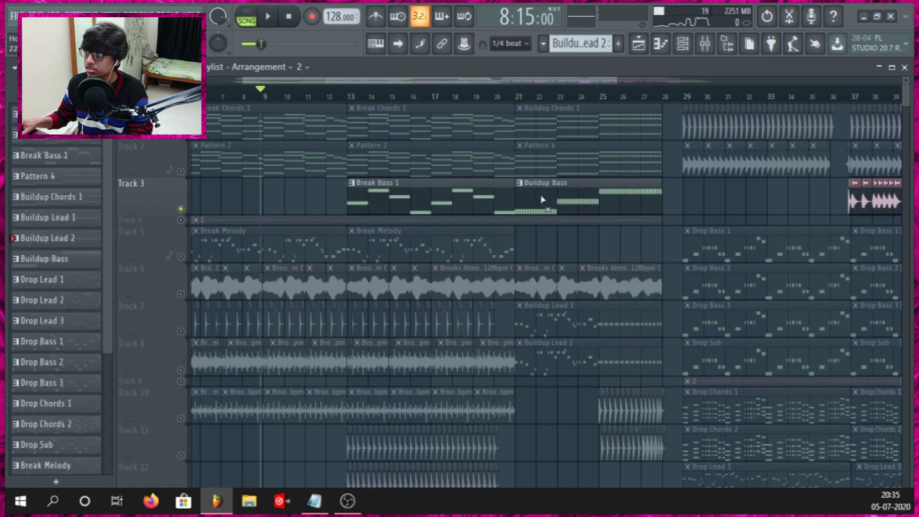
click(348, 102)
key(space)
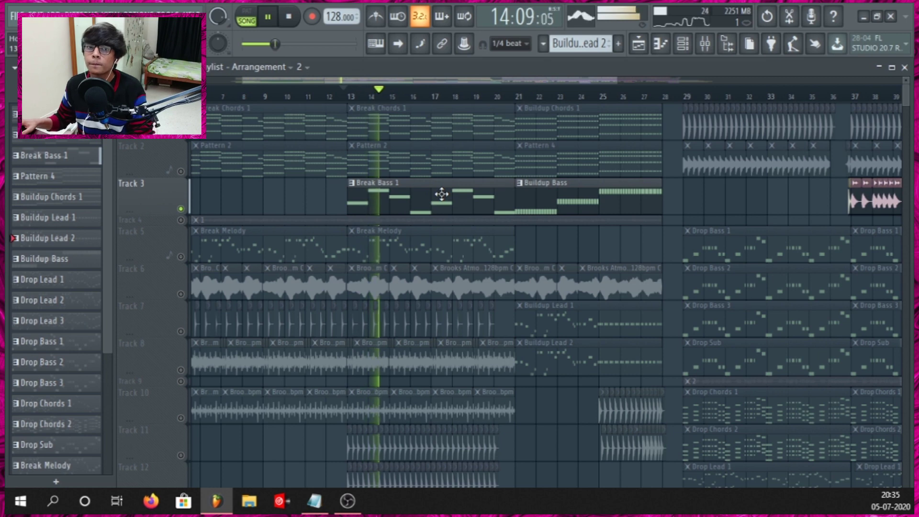
Step: Examine the CamelCrusher and Kickstart effects on the Break Bass mixer track with playback stopped
click(704, 45)
click(353, 258)
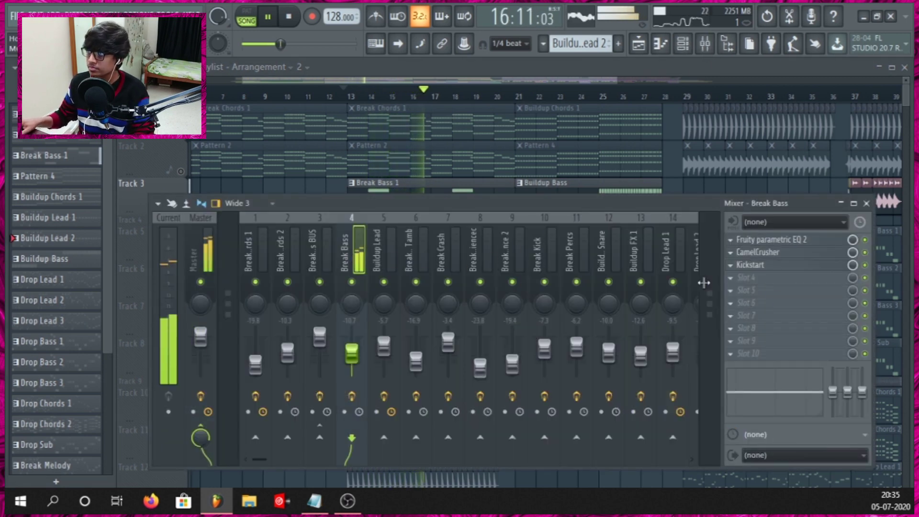
key(space)
click(809, 252)
click(808, 254)
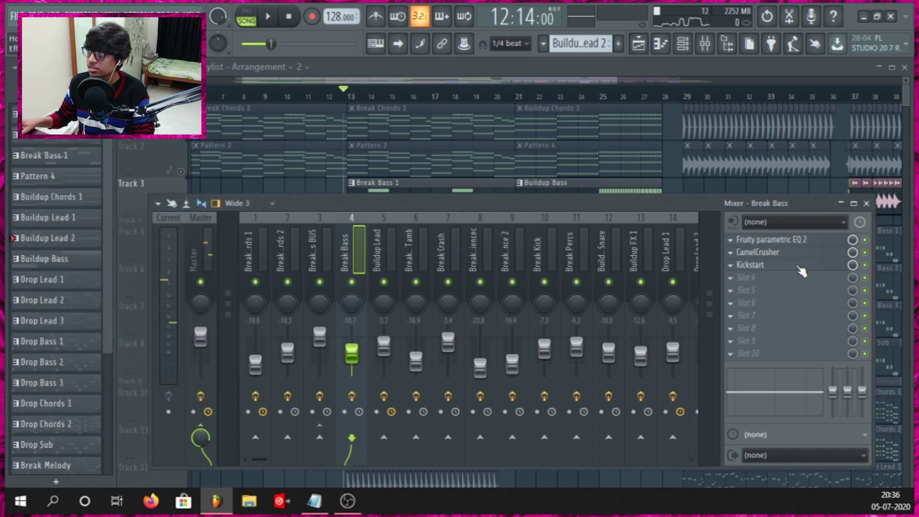
click(800, 264)
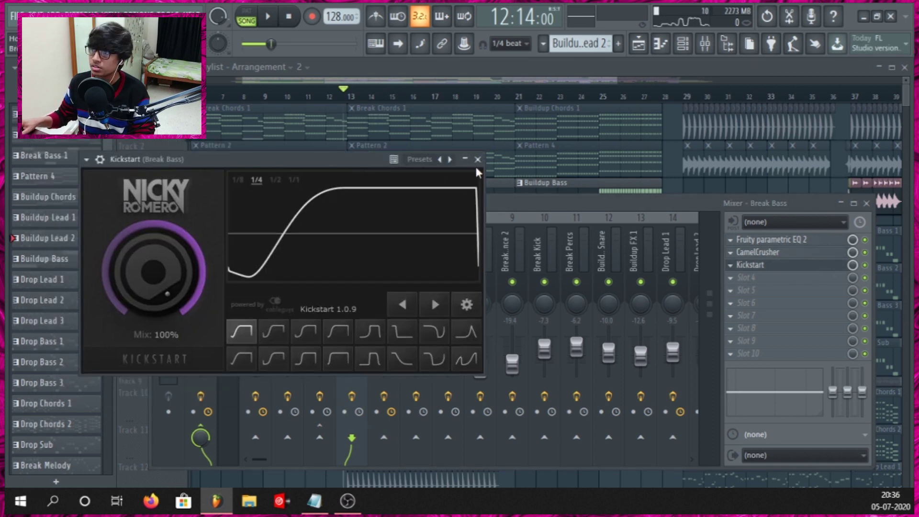
click(478, 160)
Step: Examine the Fruity parametric EQ 2 on the Break Chords 1 and Break Chords 2 mixer tracks, and close the mixer
click(264, 244)
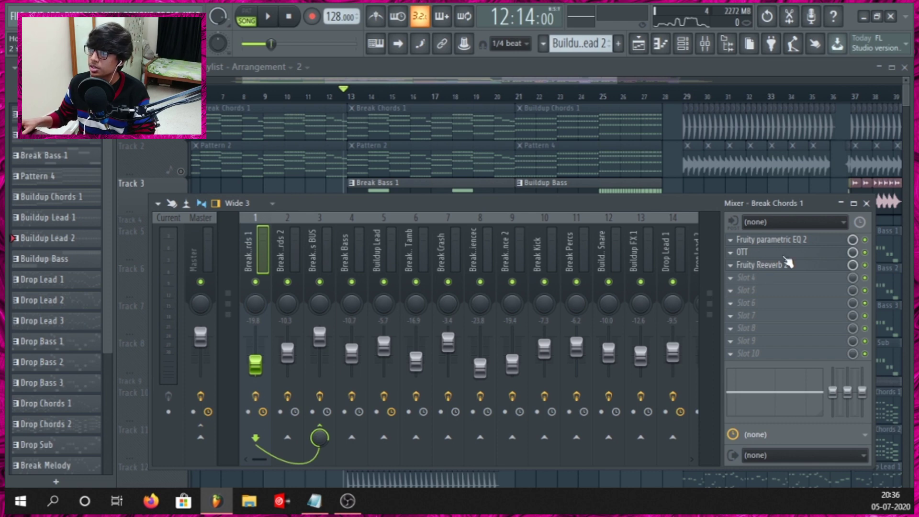
click(833, 242)
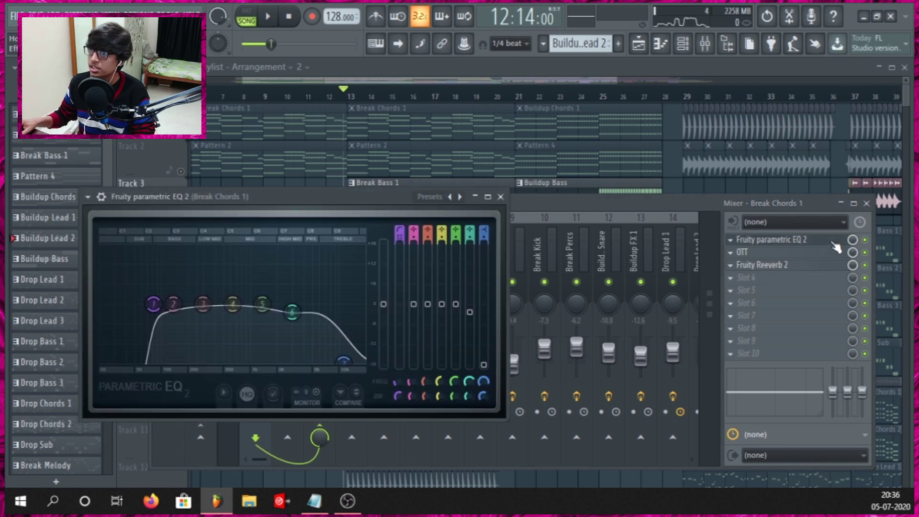
click(500, 197)
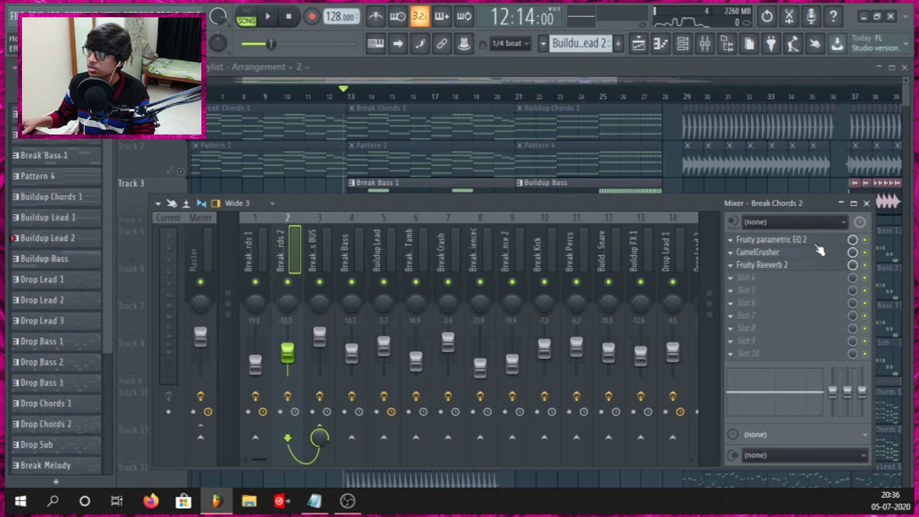
click(832, 240)
click(534, 233)
key(F9)
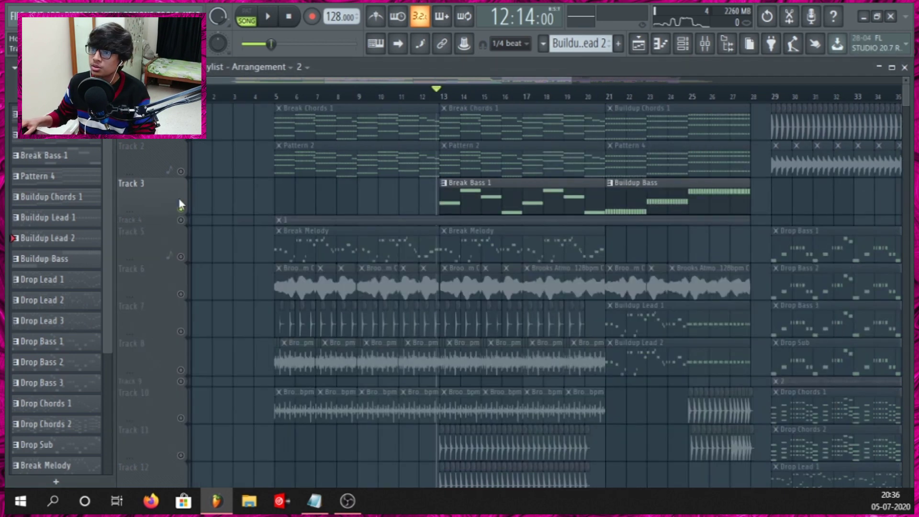
Step: Unmute Tracks 1 and 2 so they are enabled together with Track 3
click(180, 171)
click(181, 134)
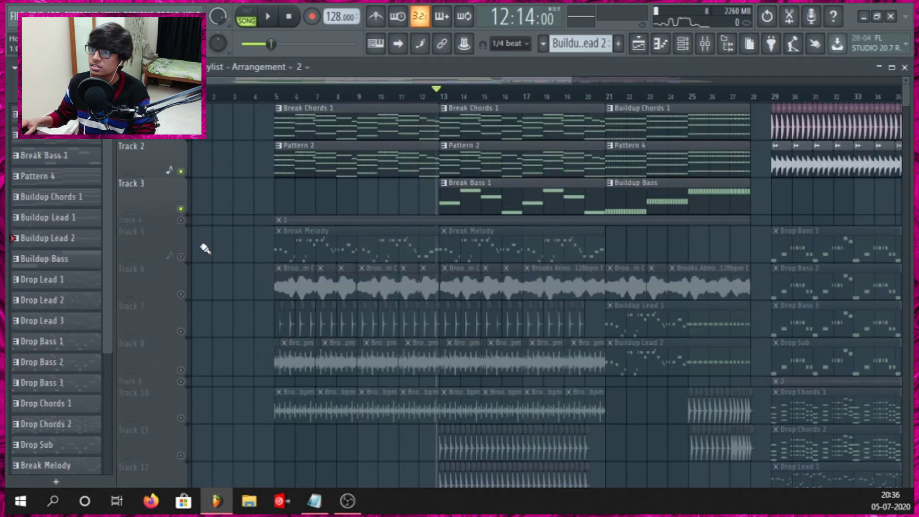
Step: Enlarge and solo Track 4, and play its audio clip from around bar 13
drag(158, 225, 189, 252)
right_click(181, 245)
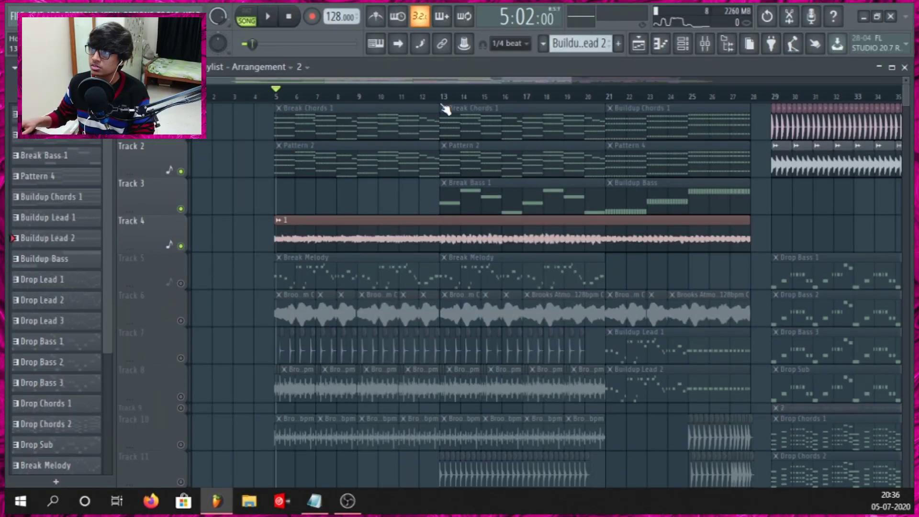
key(space)
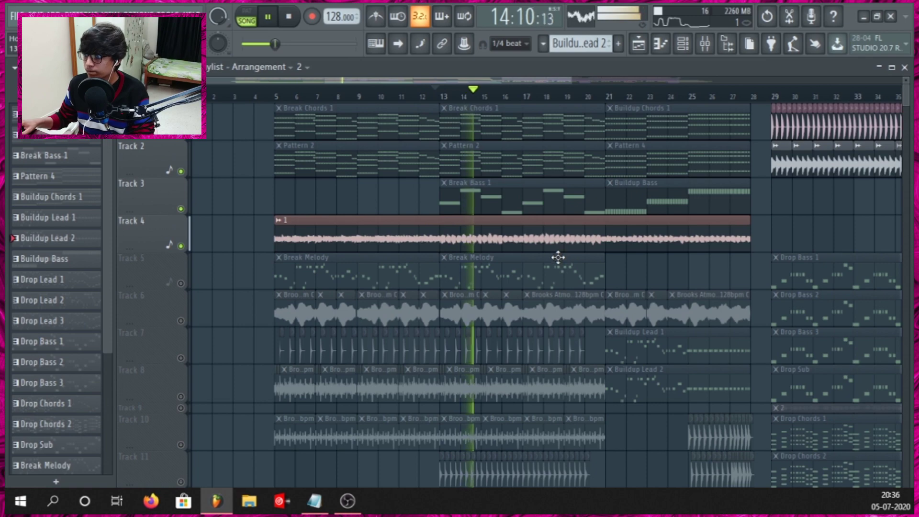
key(space)
Step: Enable Track 5 alongside Track 4 and play the Break Melody from bar 5
scroll(446, 261, down, 2)
scroll(275, 175, up, 3)
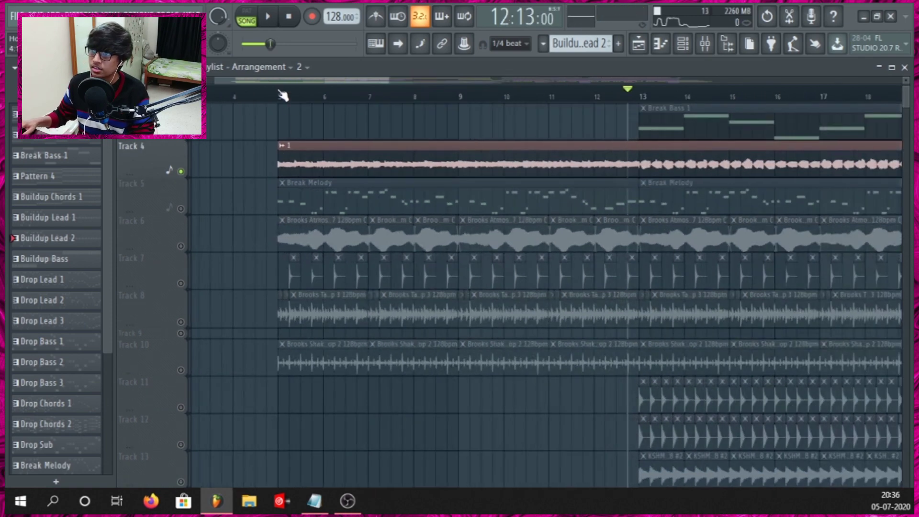
click(180, 208)
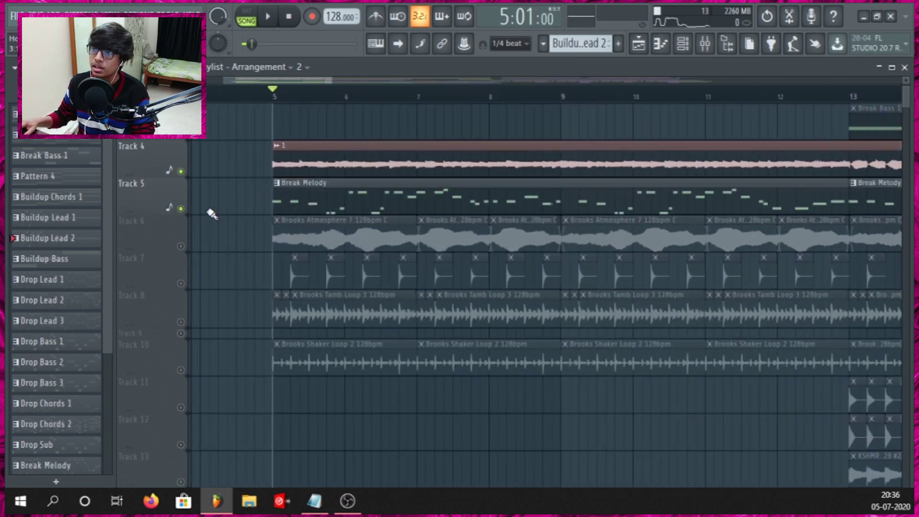
scroll(294, 222, down, 4)
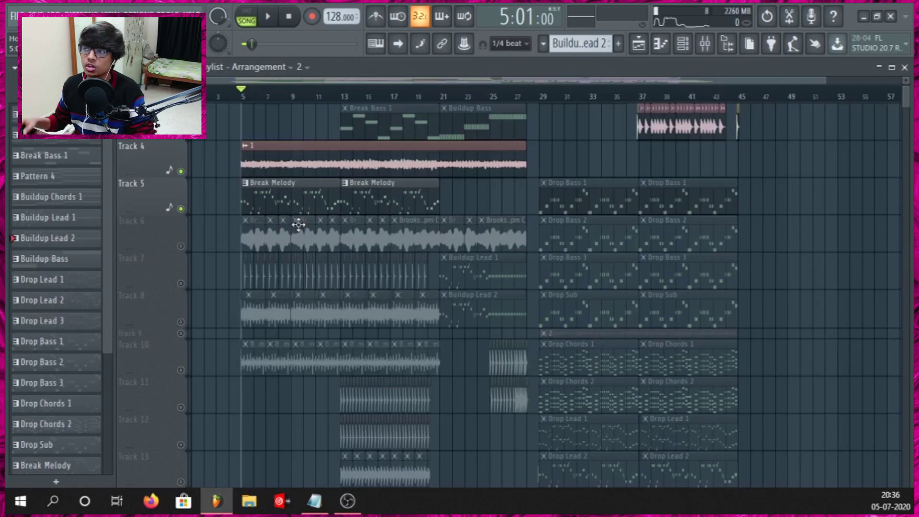
key(space)
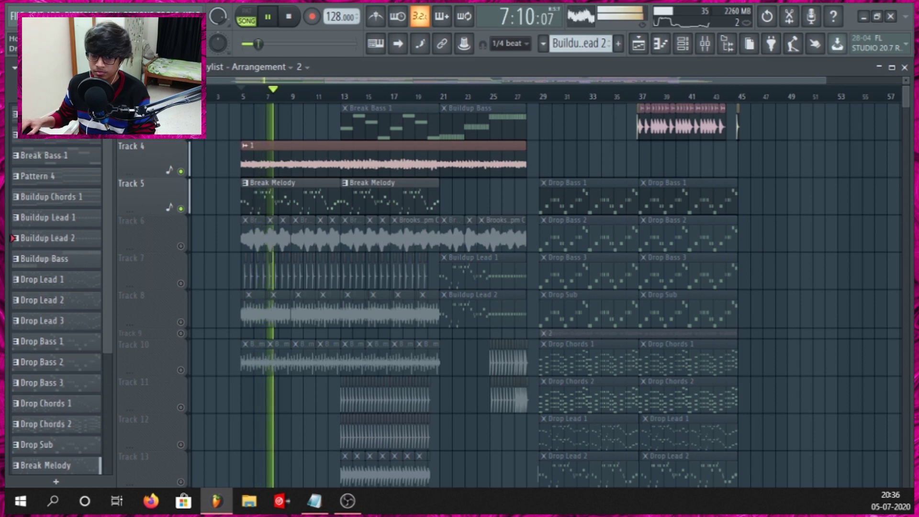
key(alt+Tab)
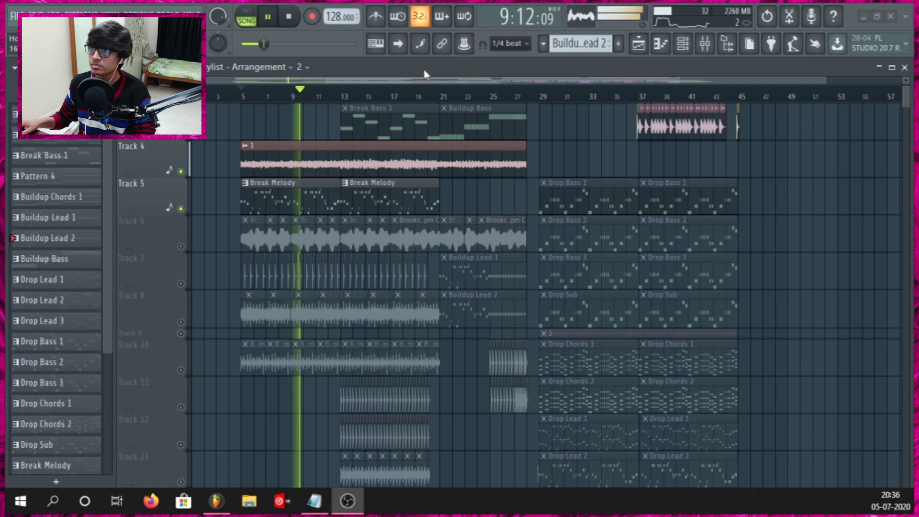
key(alt+Tab)
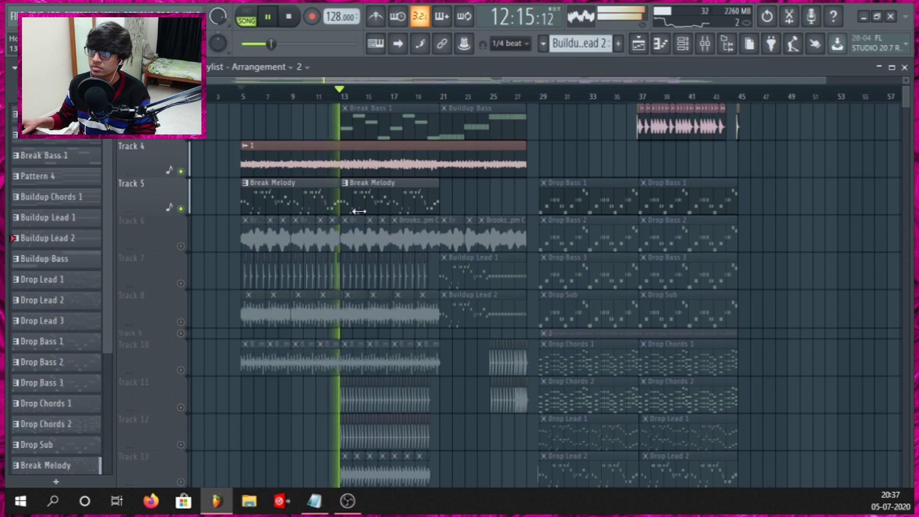
key(space)
Step: Solo Track 6 and play the Brooks Atmosphere 7 clips from bar 5
scroll(254, 260, up, 2)
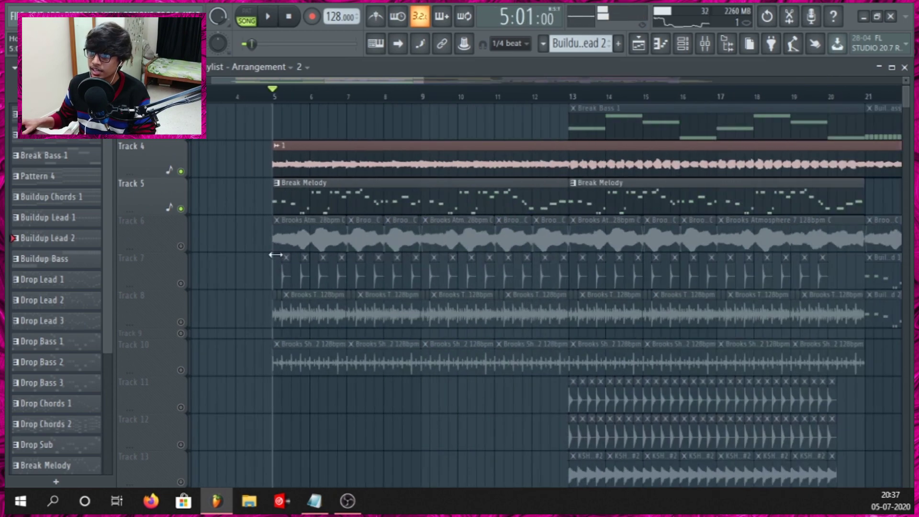
scroll(189, 256, up, 2)
right_click(180, 246)
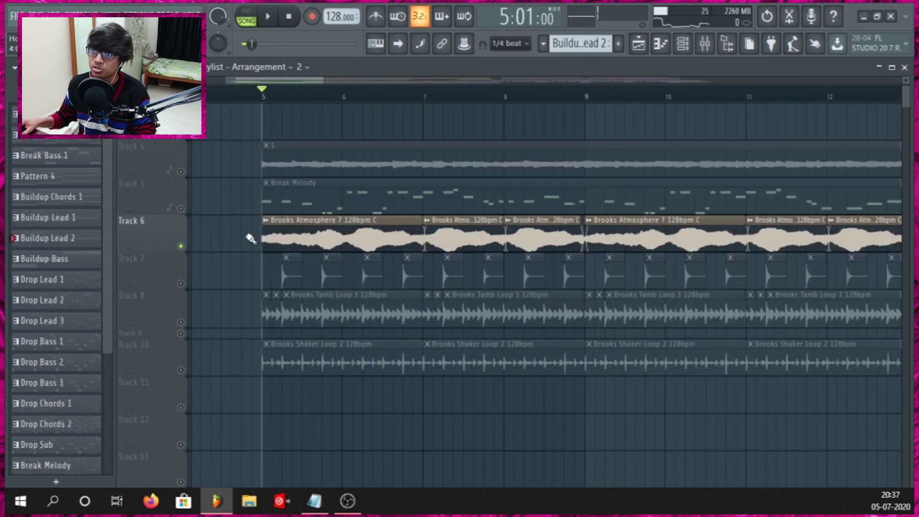
key(space)
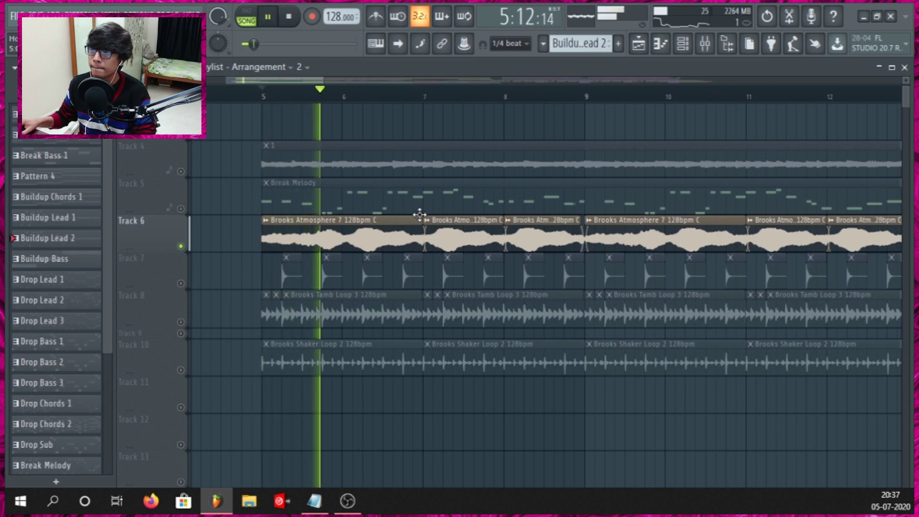
key(space)
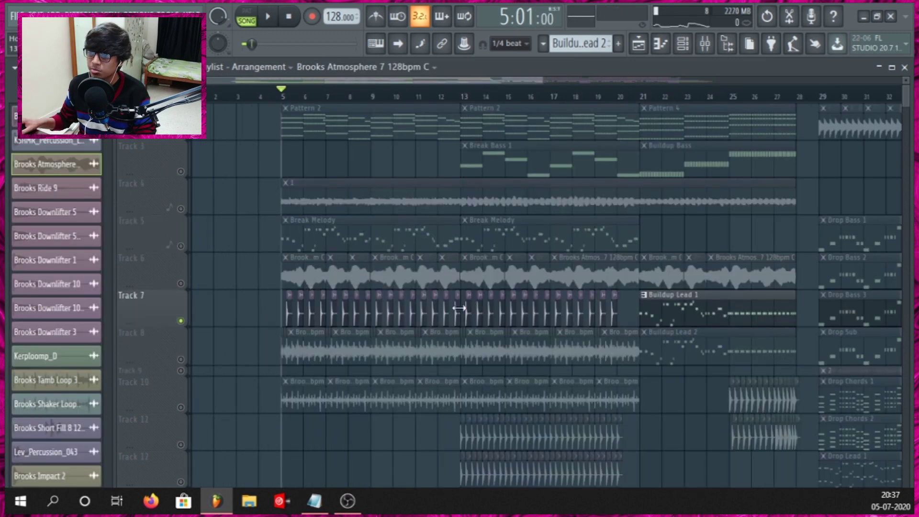
Step: Enable Tracks 8 and 10 alongside Track 7 and play the percussion loops from bar 5
scroll(207, 245, down, 3)
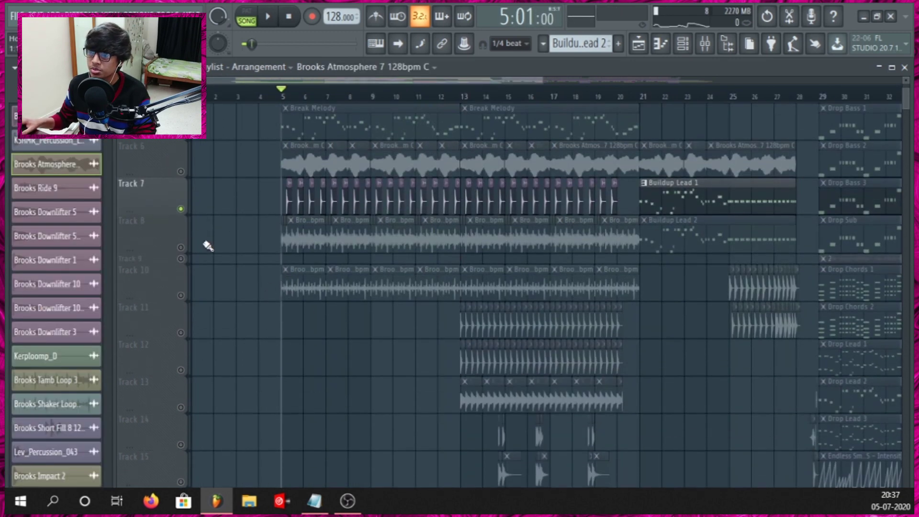
click(180, 247)
click(180, 295)
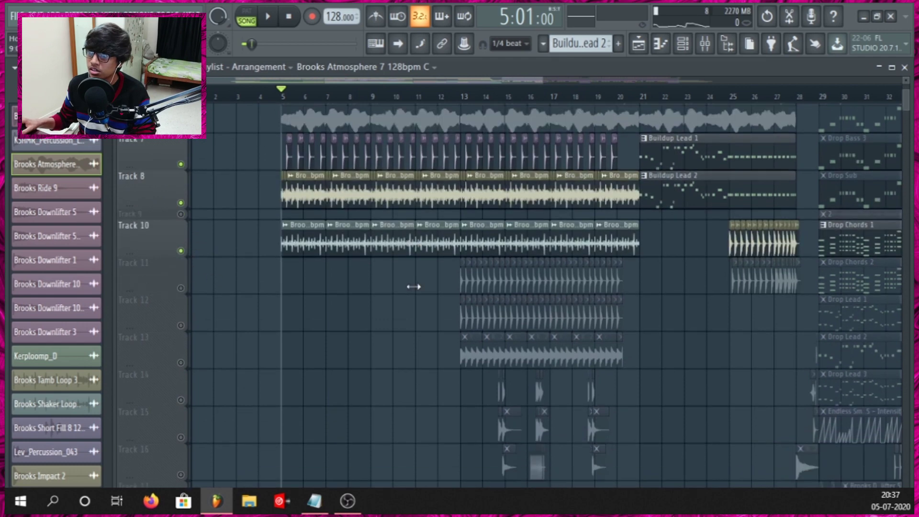
key(space)
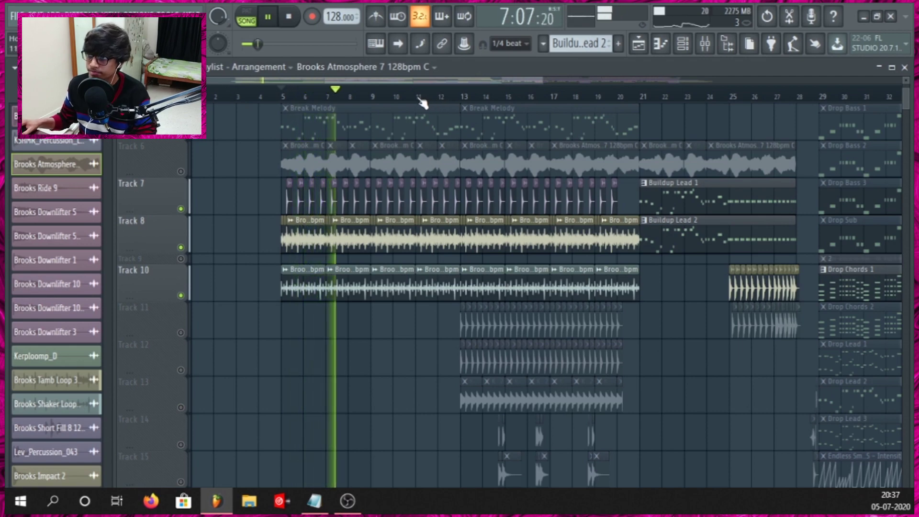
key(space)
Step: Enable Tracks 19 to 23 and play the crash, downlifter and impact effects from bar 5 and from just before bar 12
scroll(211, 290, down, 4)
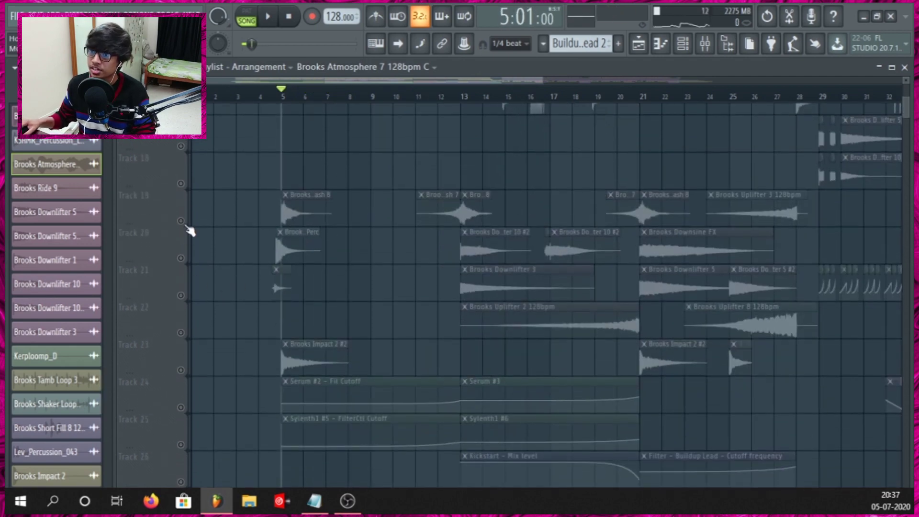
drag(180, 221, 181, 370)
key(space)
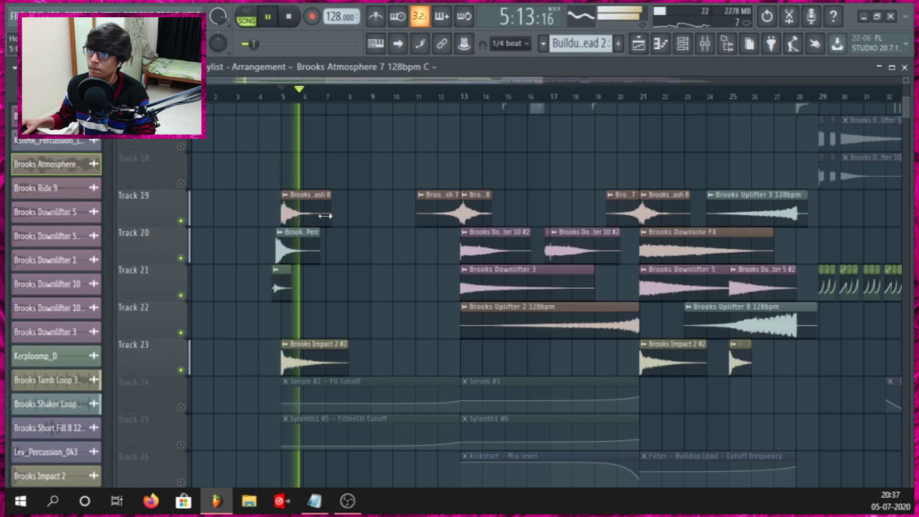
click(435, 95)
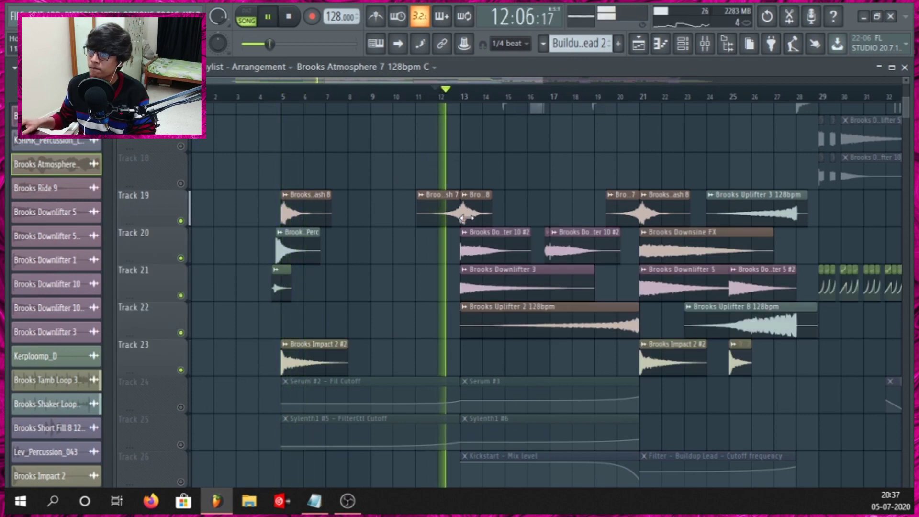
key(space)
Step: Solo Track 11, enable Track 12 with it, and play both from bar 13
scroll(458, 328, up, 10)
scroll(647, 364, down, 3)
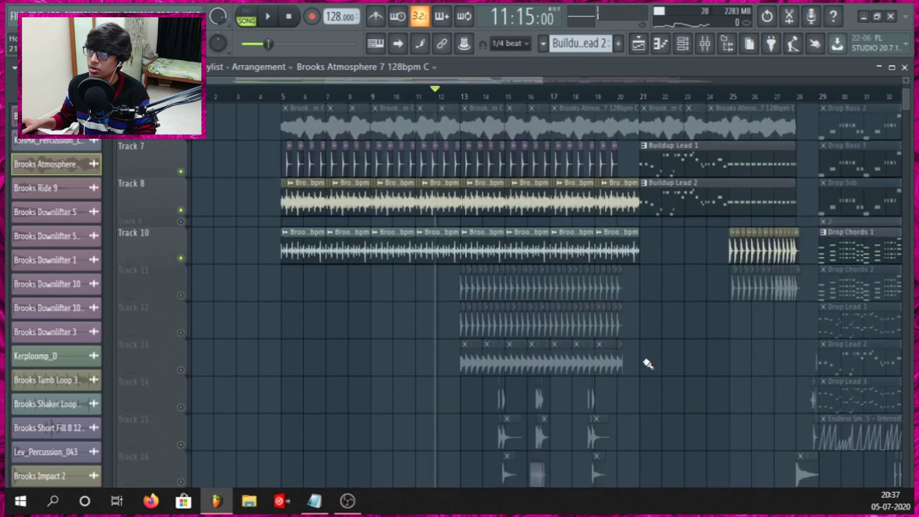
ctrl+scroll(647, 363, up, 3)
scroll(264, 237, down, 2)
ctrl+click(180, 221)
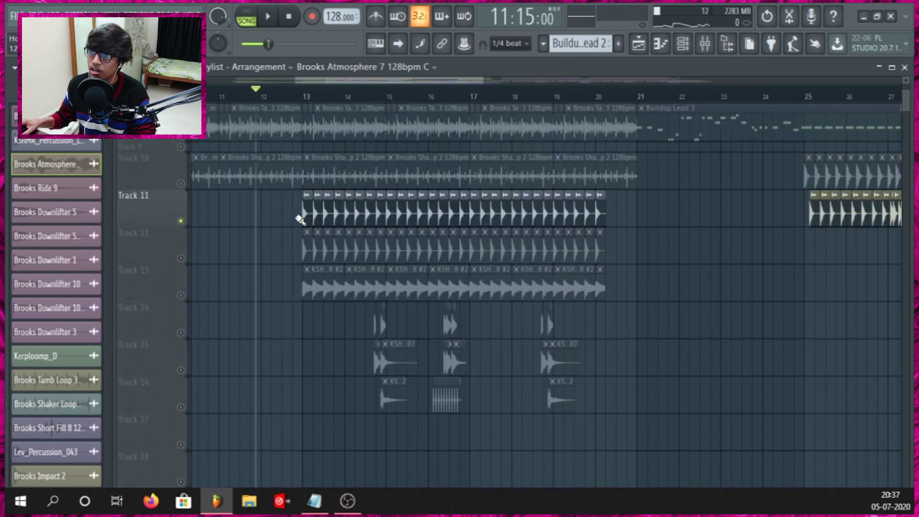
ctrl+scroll(304, 211, up, 2)
click(180, 258)
click(308, 91)
key(space)
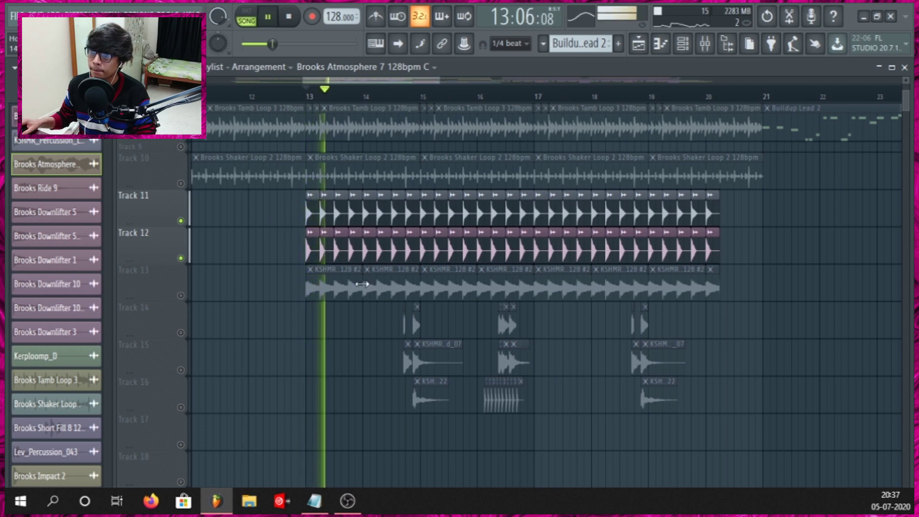
Step: Add Track 13 to the enabled drum layers and replay them from bar 13
click(180, 295)
scroll(358, 317, down, 1)
key(space)
key(space)
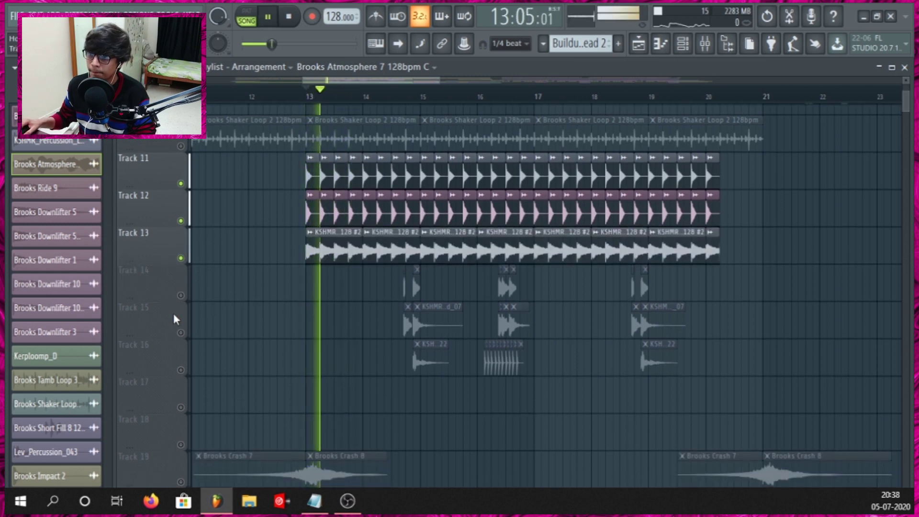
Step: Enable Tracks 14, 15 and 16 and play the drum fills together with the other drum layers from bar 13
click(180, 296)
click(180, 333)
key(space)
click(180, 370)
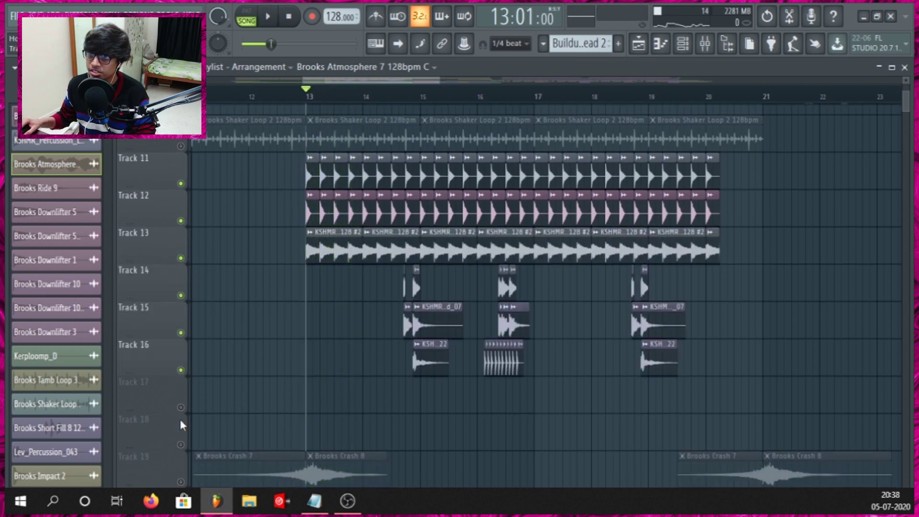
key(space)
scroll(366, 374, down, 4)
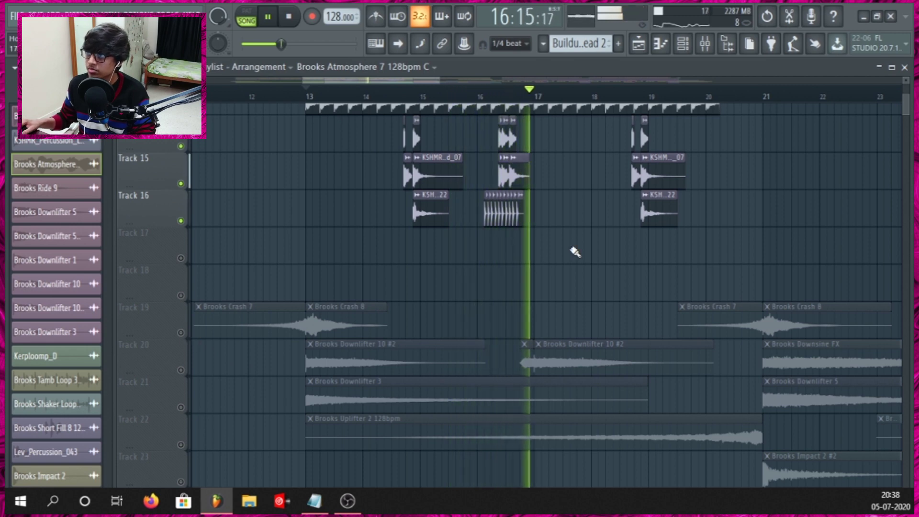
key(space)
Step: Enable Tracks 19 to 22 and play the crash, downlifter and uplifter effects from bar 13 and from just after bar 20
drag(180, 333, 181, 370)
drag(184, 408, 185, 455)
scroll(467, 335, down, 3)
key(space)
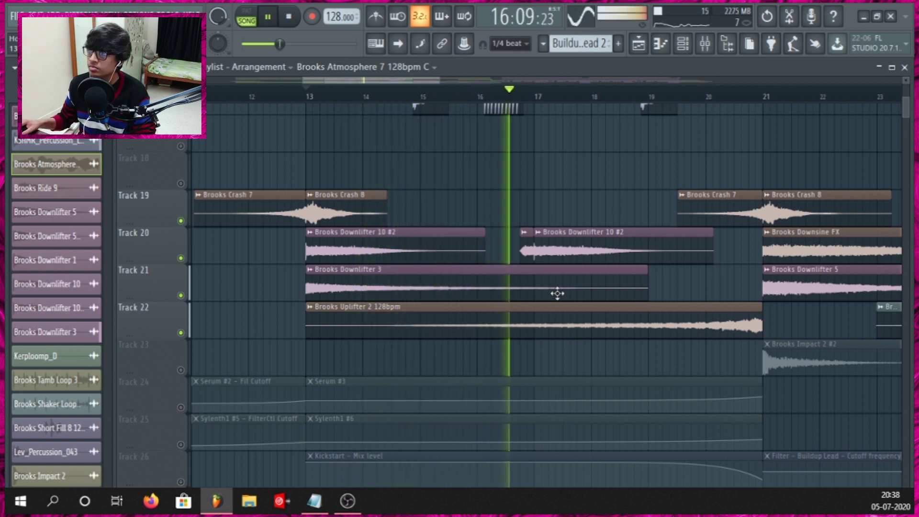
click(722, 96)
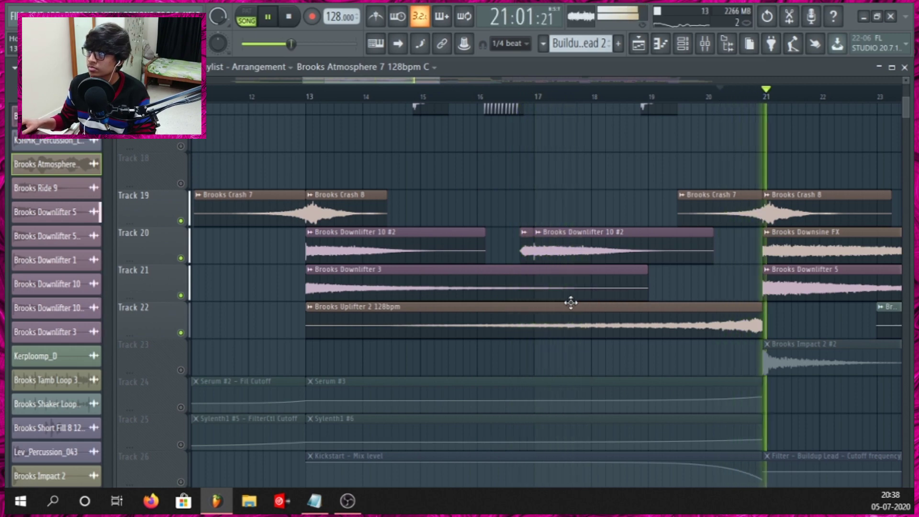
key(space)
Step: Unmute all playlist tracks and play the full break from just before bar 5
scroll(400, 248, down, 4)
scroll(400, 248, up, 1)
scroll(178, 269, up, 2)
scroll(179, 230, up, 7)
right_click(180, 172)
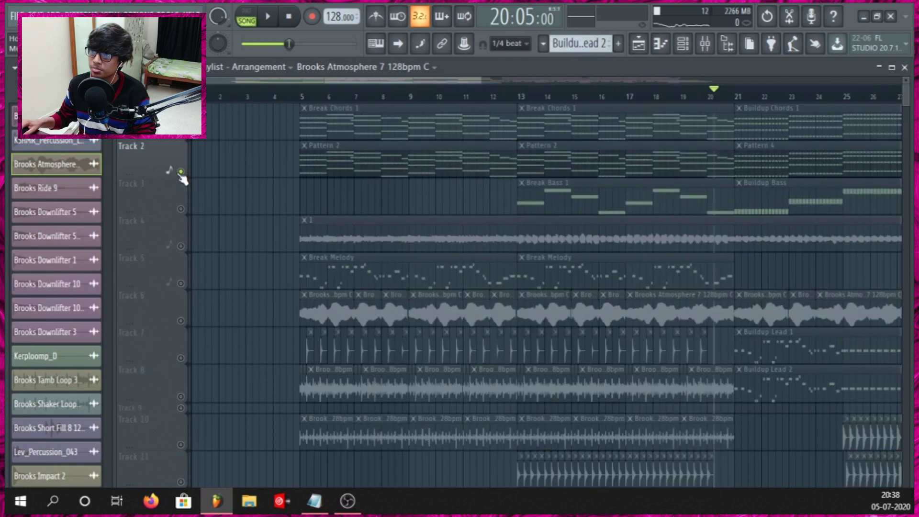
right_click(181, 173)
key(space)
Step: Look over the playlist's melodic, drum and effect layers while the full break plays
scroll(430, 239, down, 5)
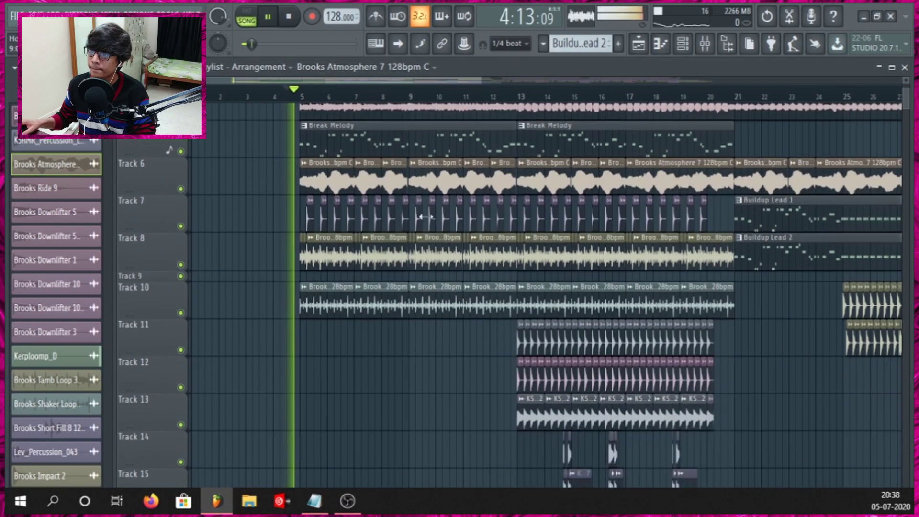
scroll(533, 199, down, 4)
scroll(533, 199, down, 2)
scroll(741, 191, up, 5)
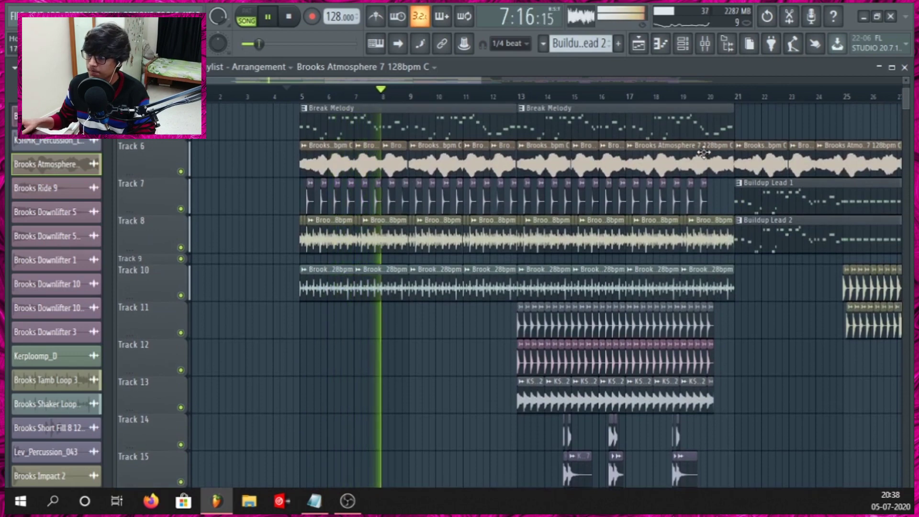
scroll(627, 151, down, 6)
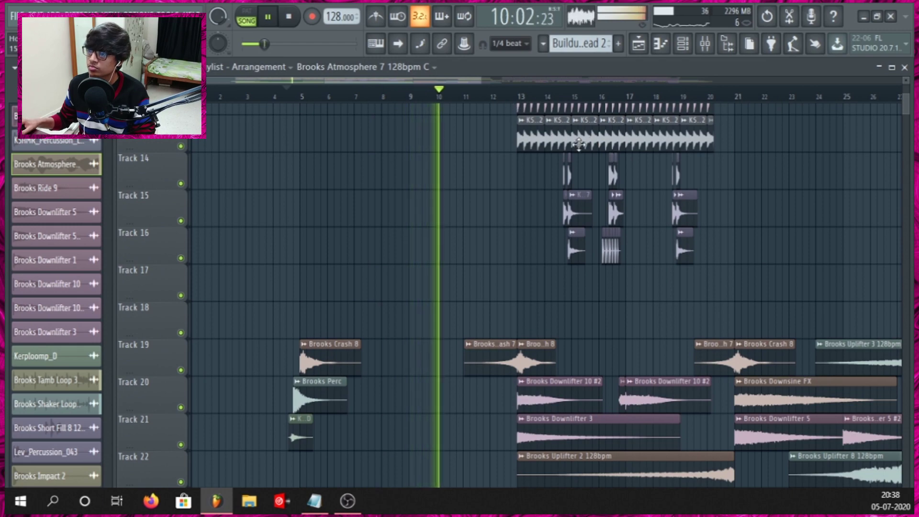
scroll(581, 147, down, 3)
scroll(609, 171, down, 3)
scroll(555, 195, up, 5)
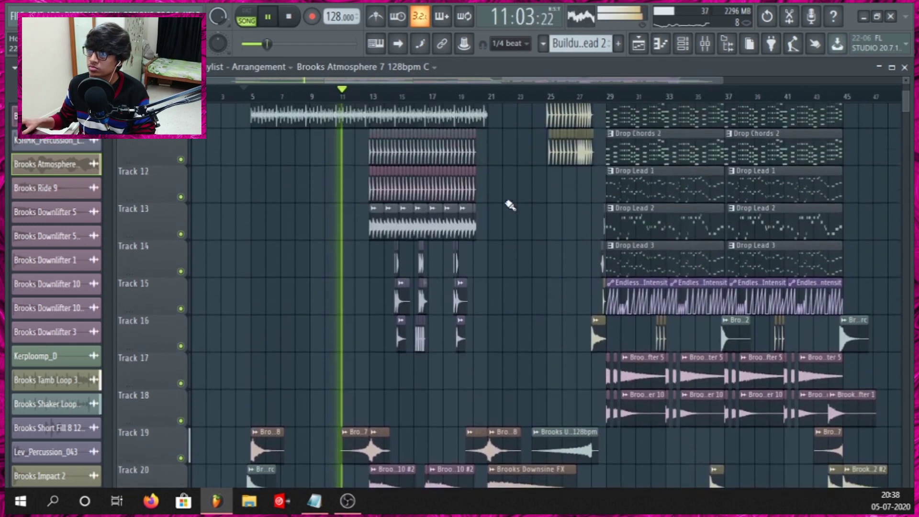
scroll(505, 201, up, 5)
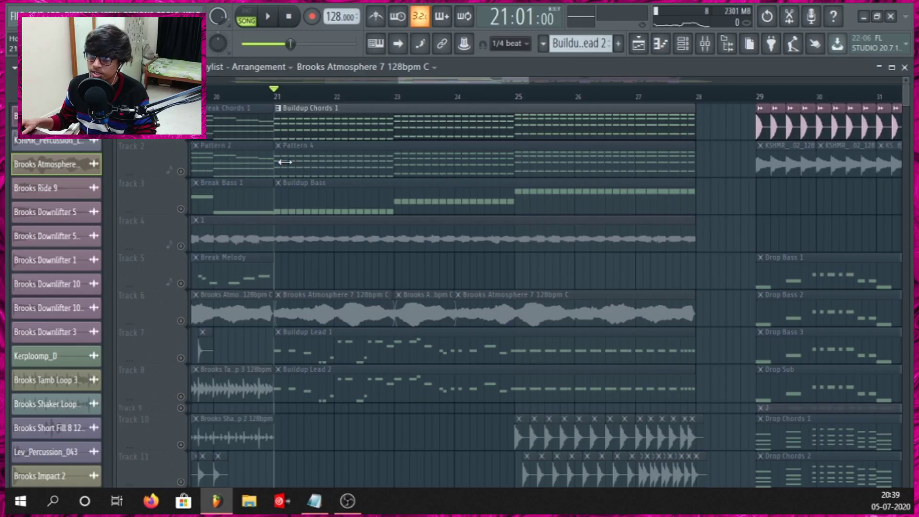
Step: Play Buildup Chords 1 on its own from bar 21, skipping ahead to bars 23, 25 and 27
key(space)
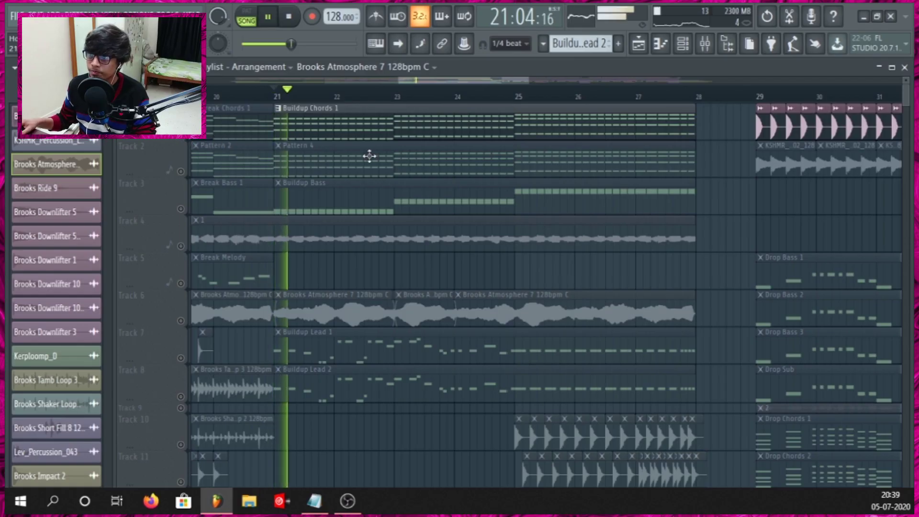
click(399, 97)
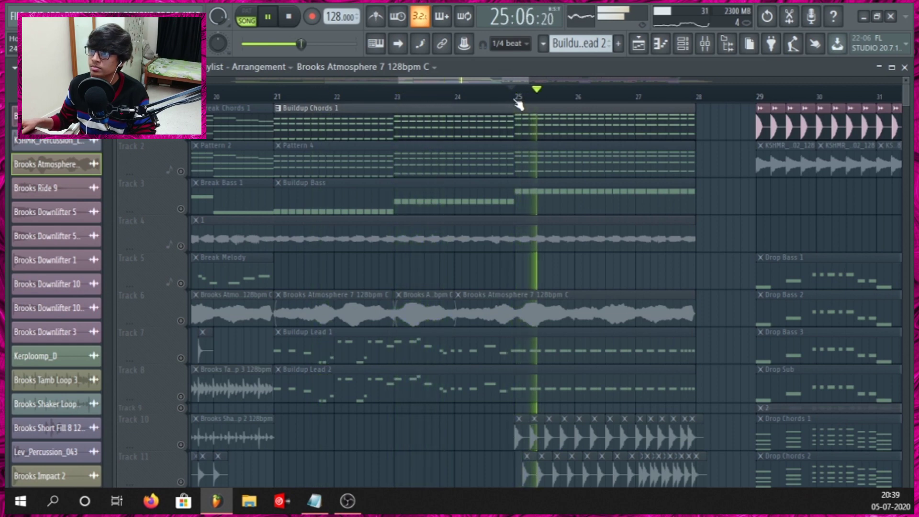
click(637, 97)
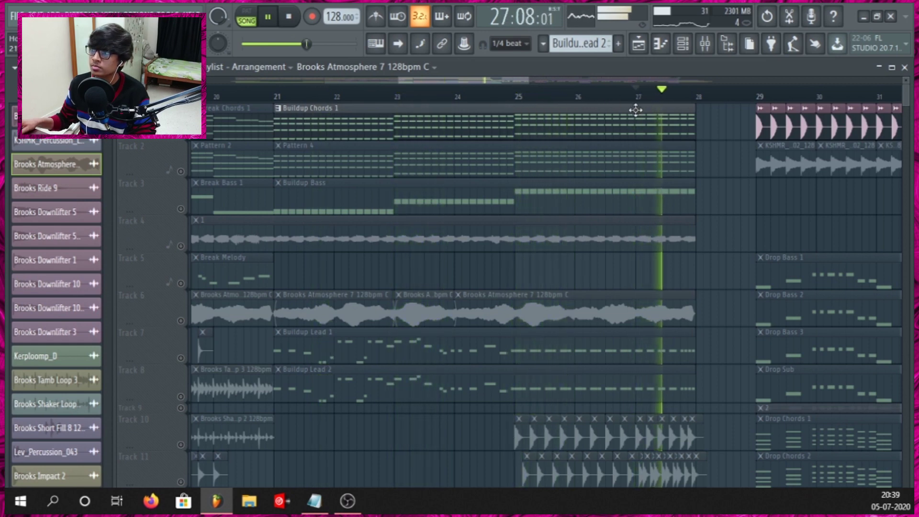
Step: Play Track 2's Pattern 4 together with Buildup Chords 1 from bars 21, 23 and 25
key(space)
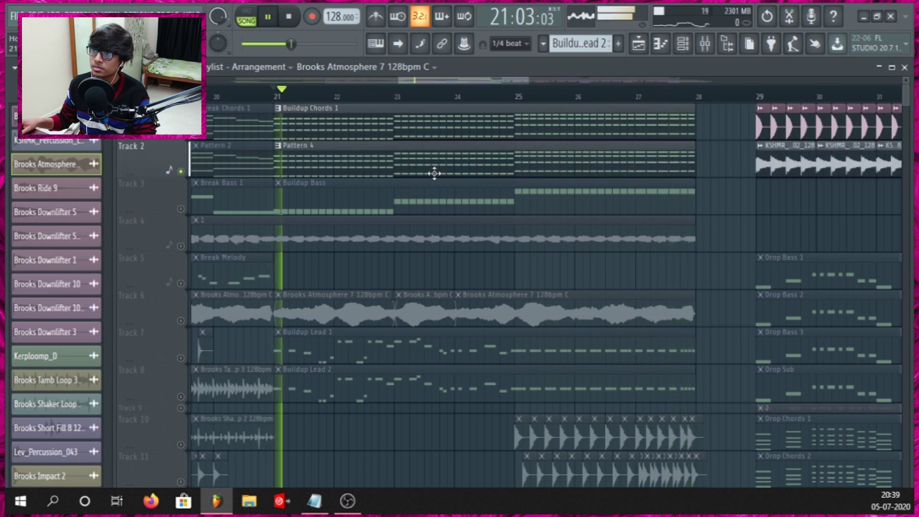
click(400, 96)
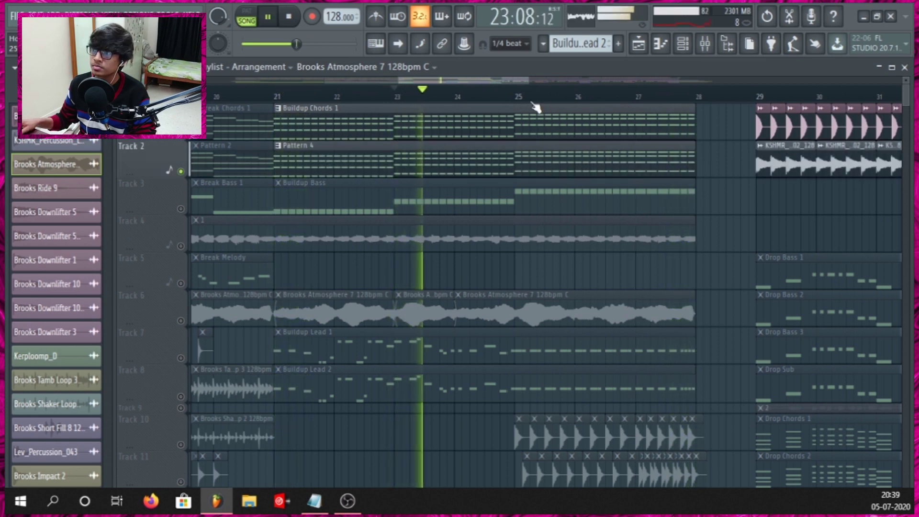
click(518, 98)
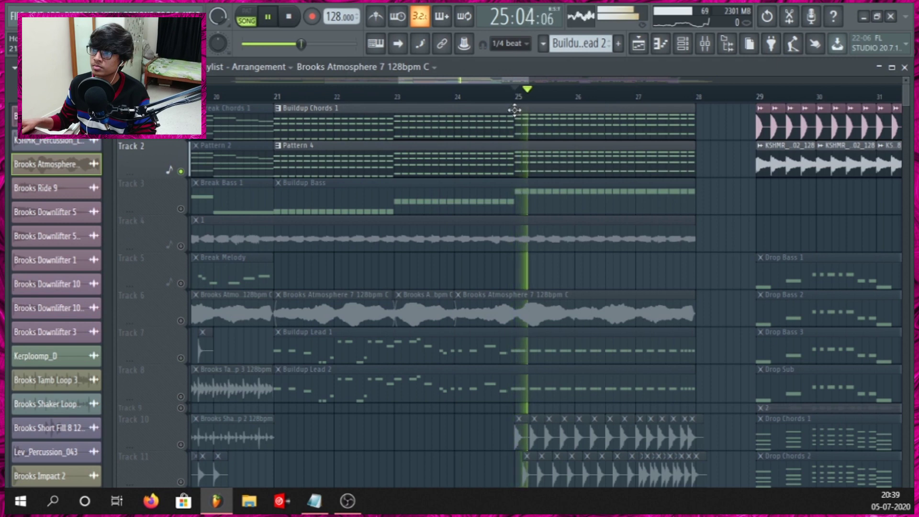
Step: Enable Track 3 and play the Buildup Bass with the buildup chords from bar 21
click(181, 209)
key(space)
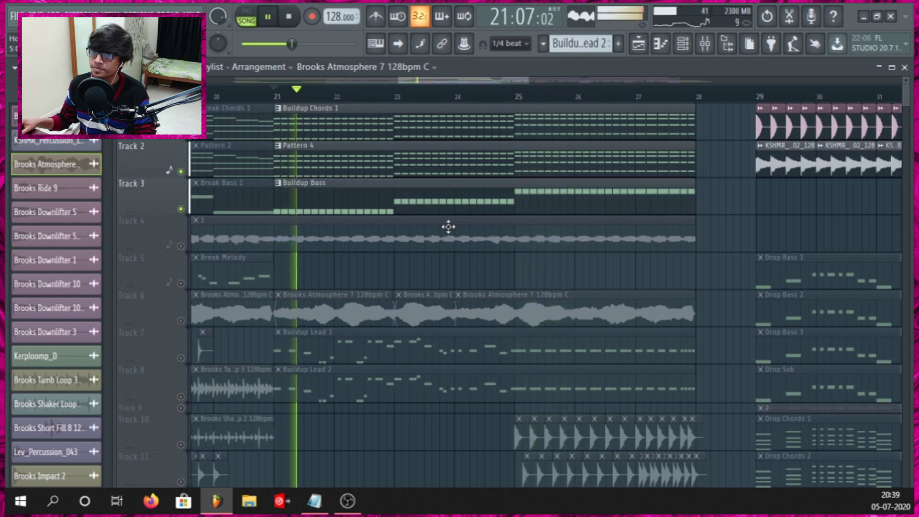
scroll(535, 185, down, 5)
scroll(566, 211, up, 5)
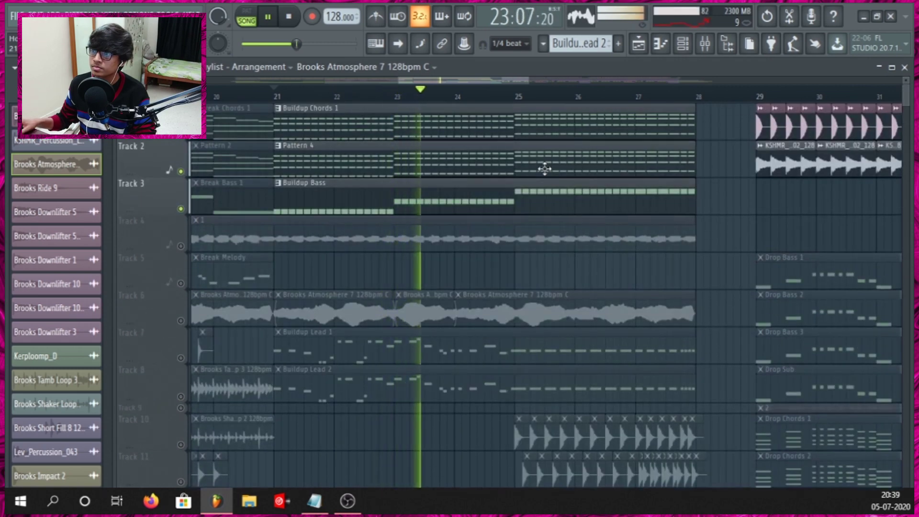
scroll(566, 175, down, 1)
scroll(566, 174, down, 1)
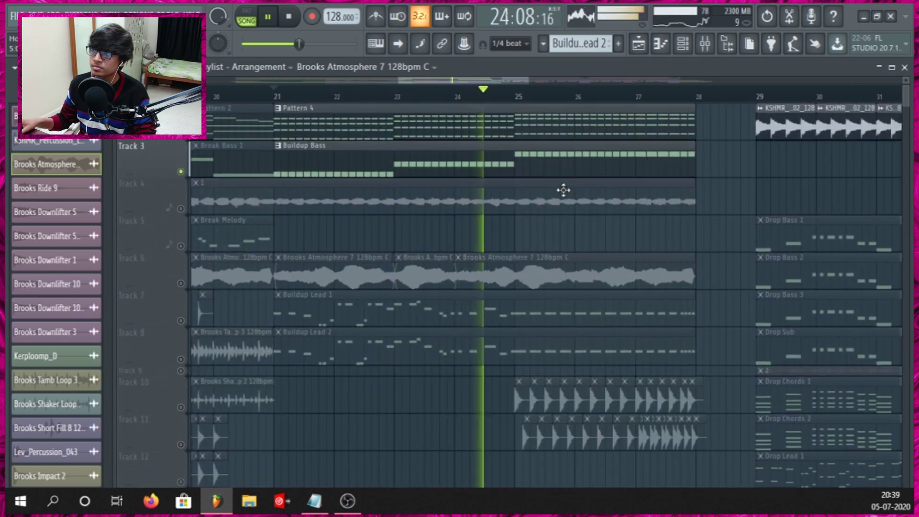
scroll(593, 215, up, 2)
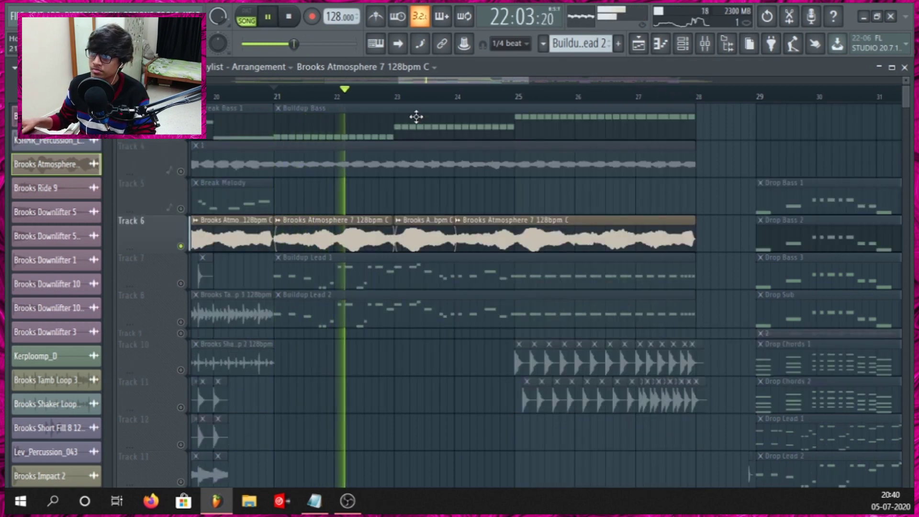
Step: Play the Brooks Atmosphere 7 clips on Track 6 from bars 23 and 25
click(397, 96)
click(512, 97)
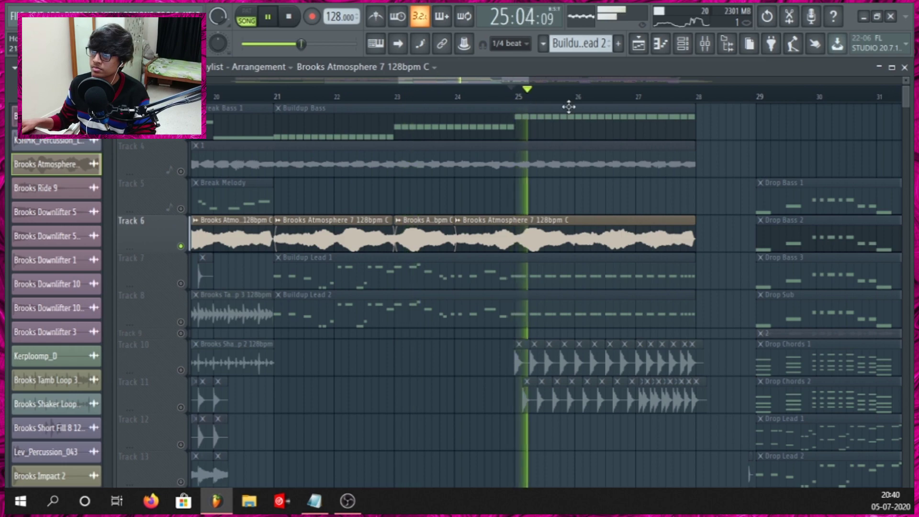
key(space)
Step: Enable Track 7, play Buildup Lead 1 from bar 21, and mute Track 6 during playback
click(181, 283)
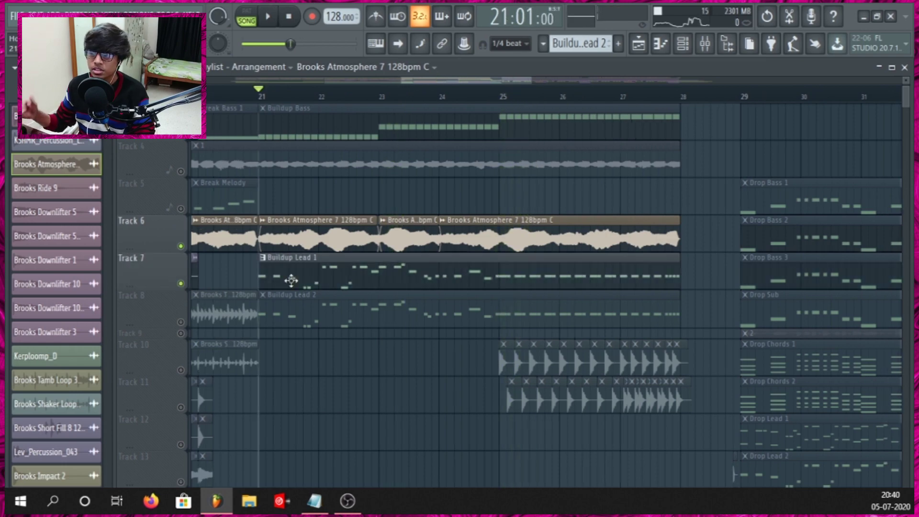
scroll(295, 286, down, 8)
key(space)
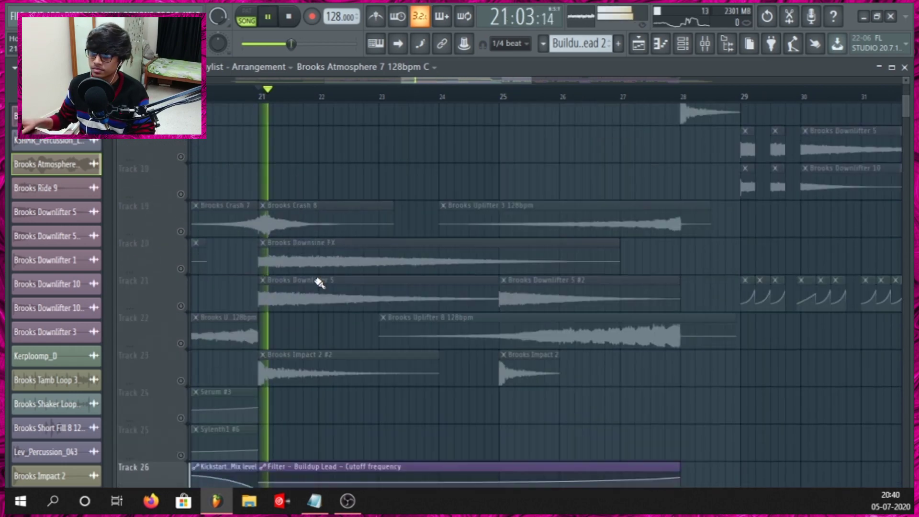
scroll(320, 283, up, 7)
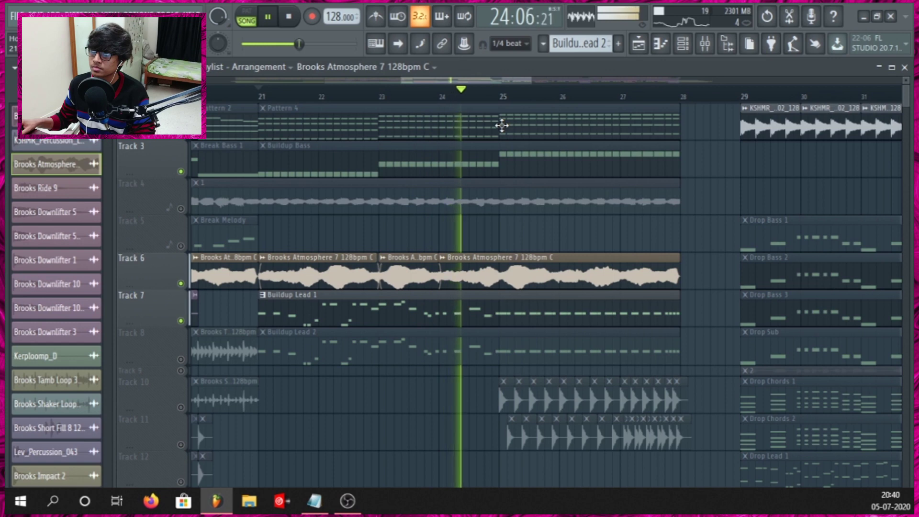
click(181, 283)
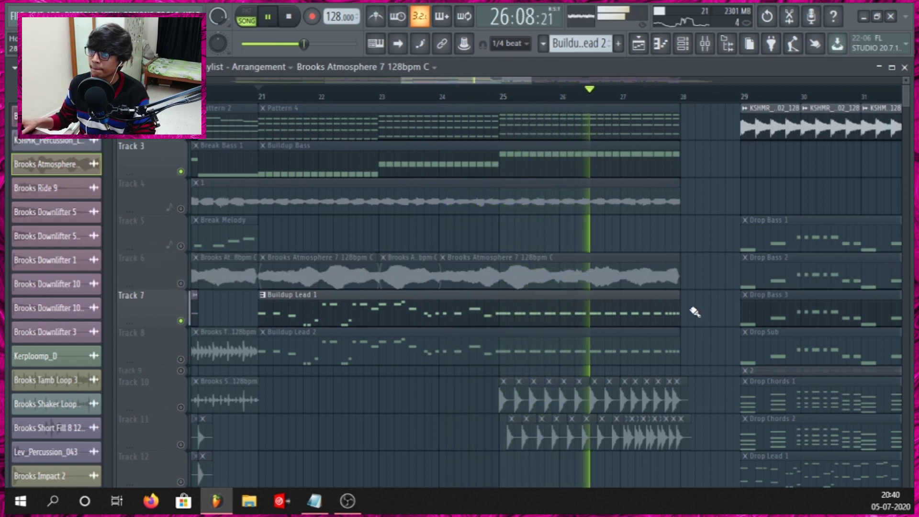
Step: Enable Track 8 and play Buildup Lead 1 together with Buildup Lead 2 from bars 21 and 25
scroll(695, 312, down, 1)
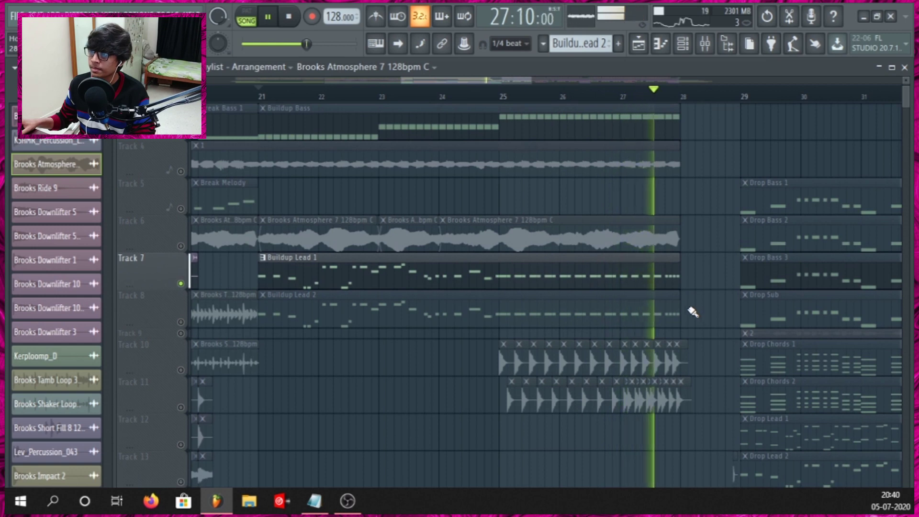
scroll(693, 312, down, 3)
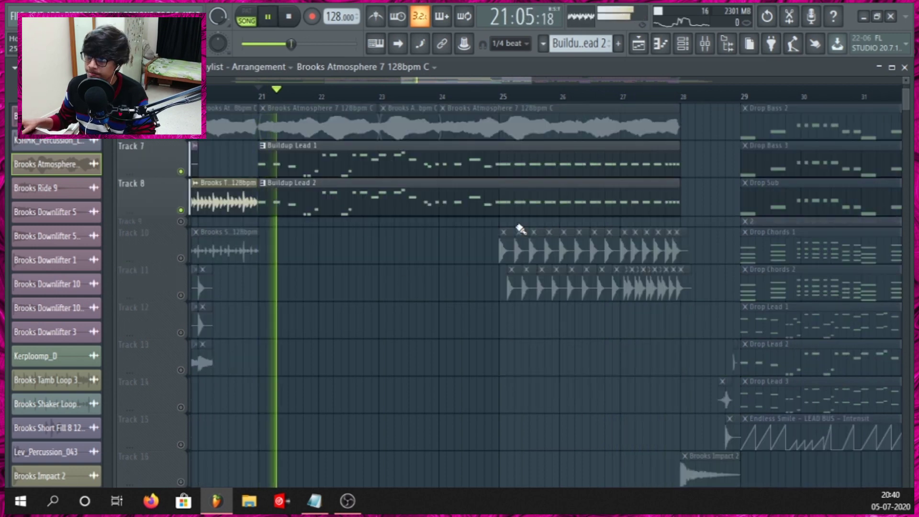
click(500, 99)
scroll(454, 180, up, 2)
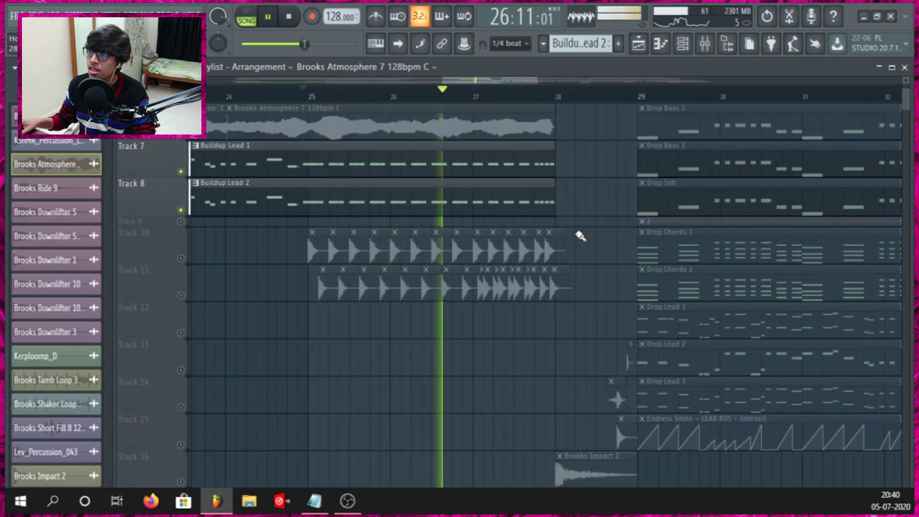
key(space)
Step: Solo the buildup percussion on Track 10, add Track 11, and play both from bar 25
right_click(181, 258)
click(181, 295)
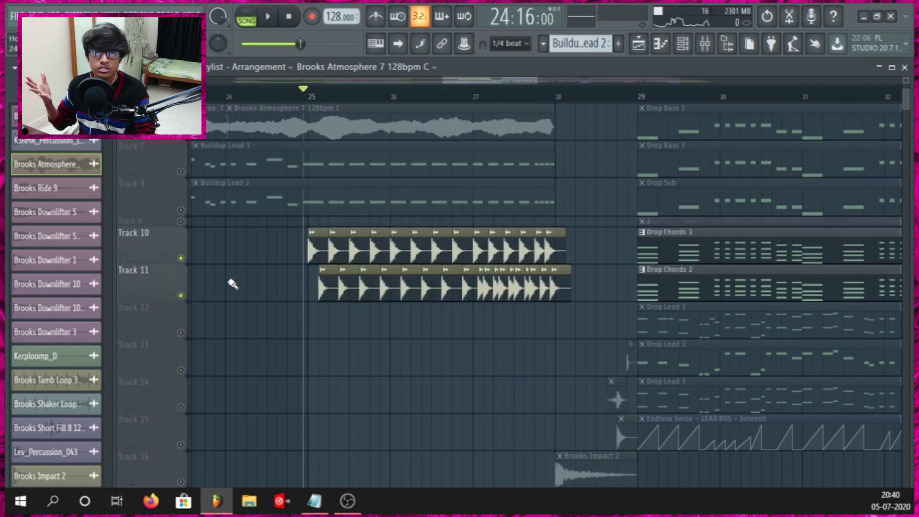
key(space)
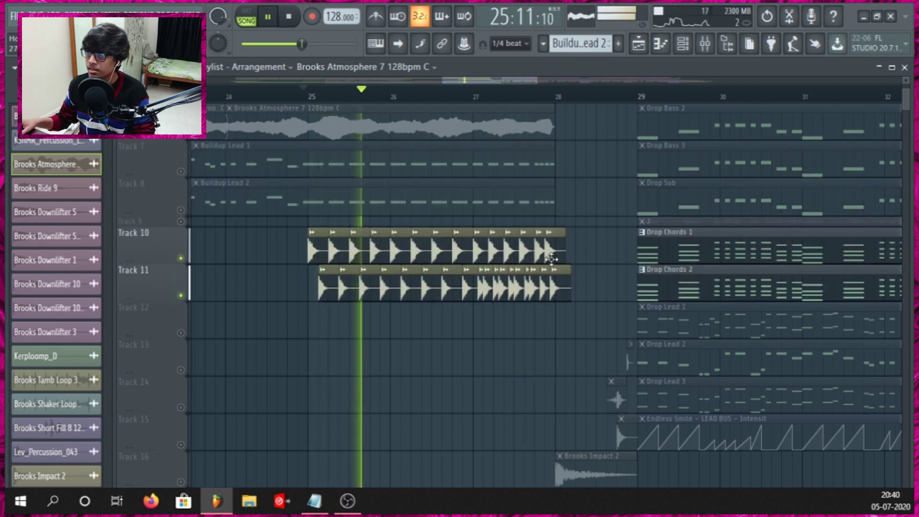
scroll(579, 257, down, 2)
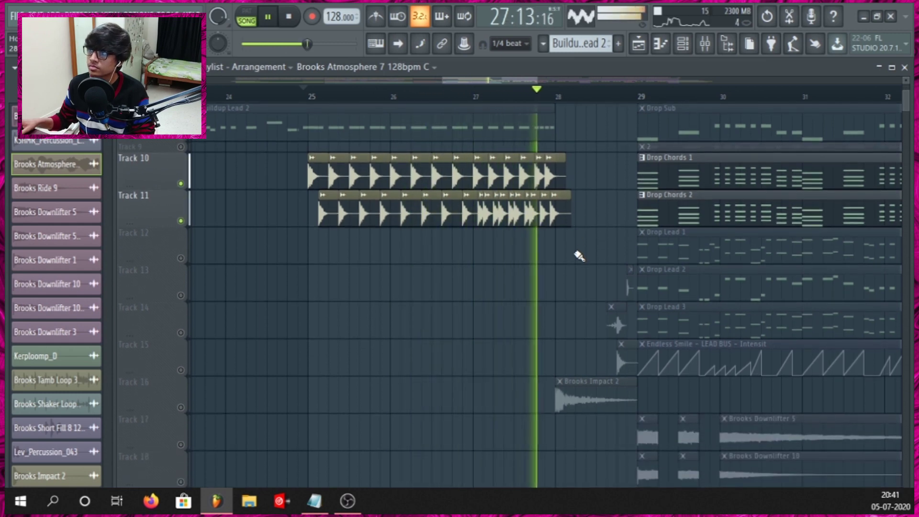
key(space)
Step: Solo the effects on Tracks 19 to 23 and play the buildup's uplifters, downlifters and impacts up to bar 28
scroll(187, 387, down, 7)
click(180, 370)
click(181, 333)
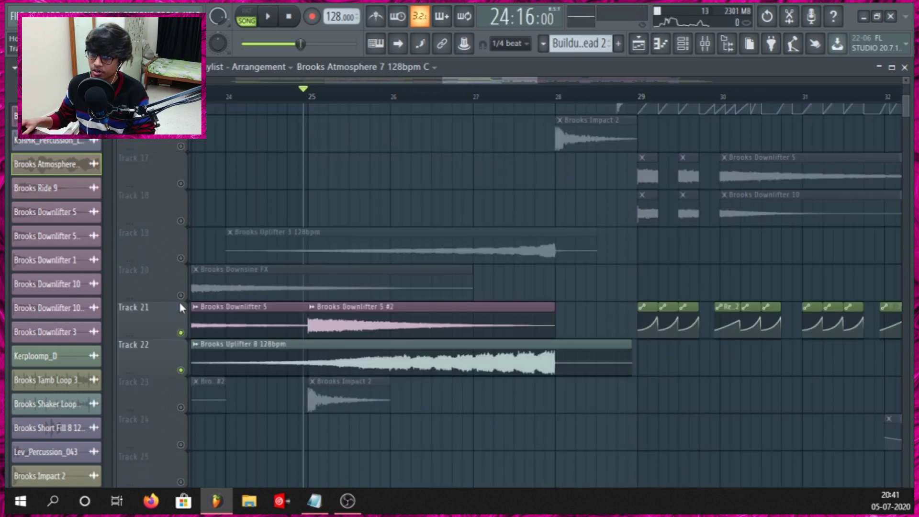
key(space)
scroll(184, 280, up, 3)
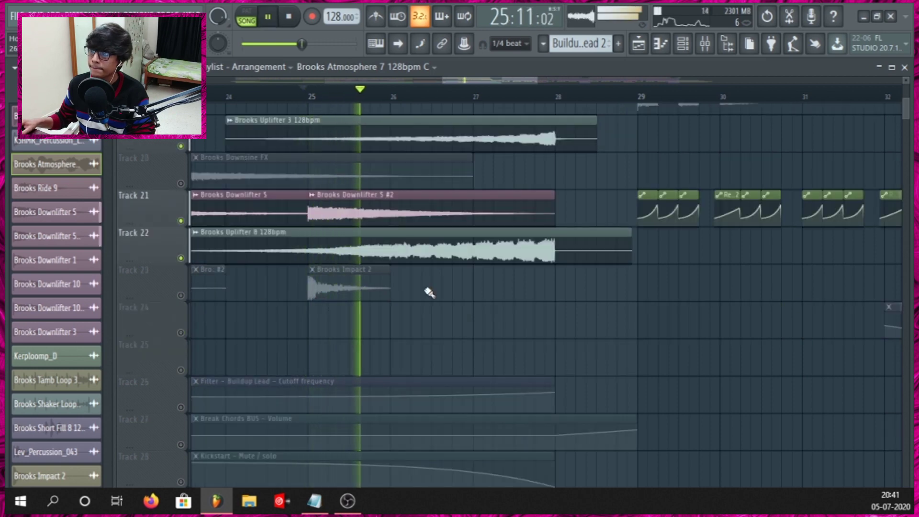
ctrl+scroll(272, 294, down, 2)
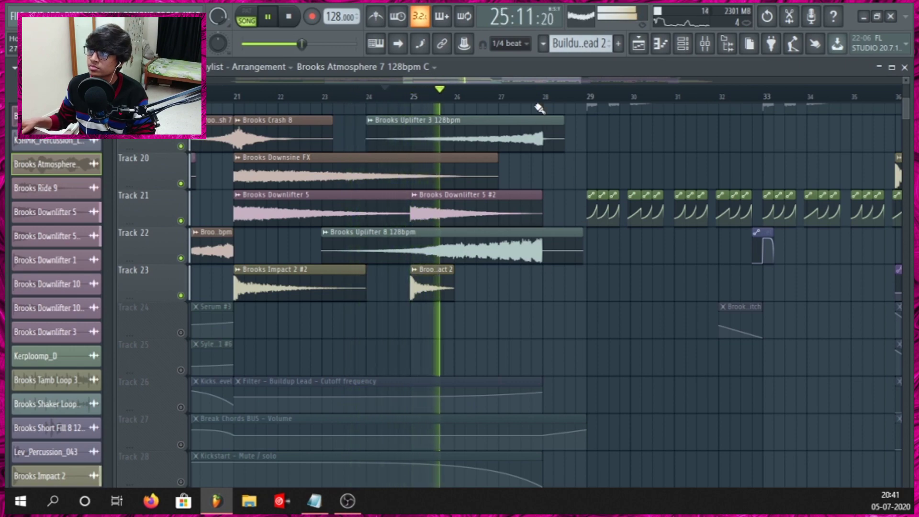
scroll(589, 312, up, 4)
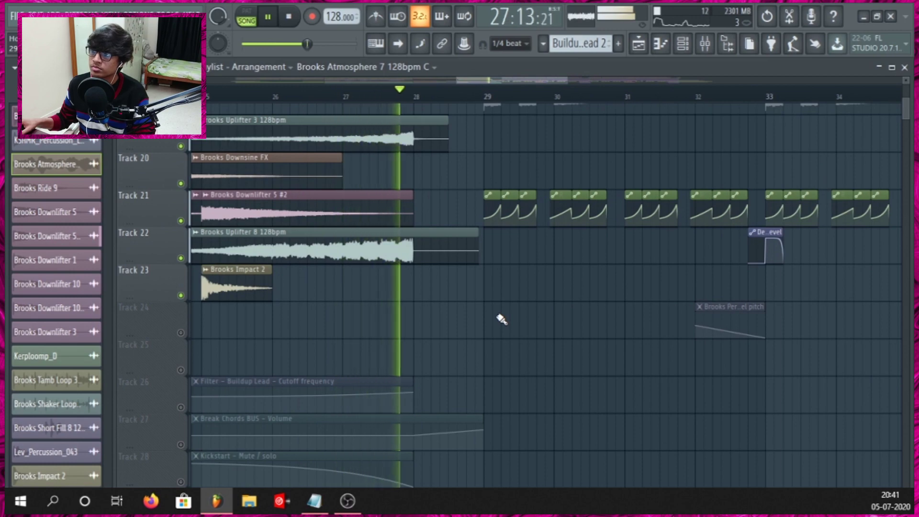
key(space)
Step: Solo Brooks Impact 2 on Track 16 and play it from bar 28
scroll(498, 318, up, 5)
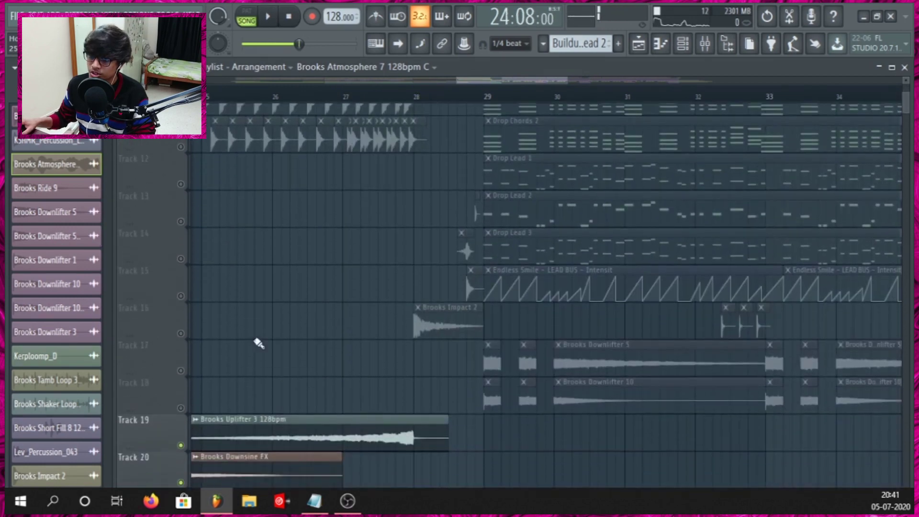
right_click(181, 334)
scroll(414, 158, up, 3)
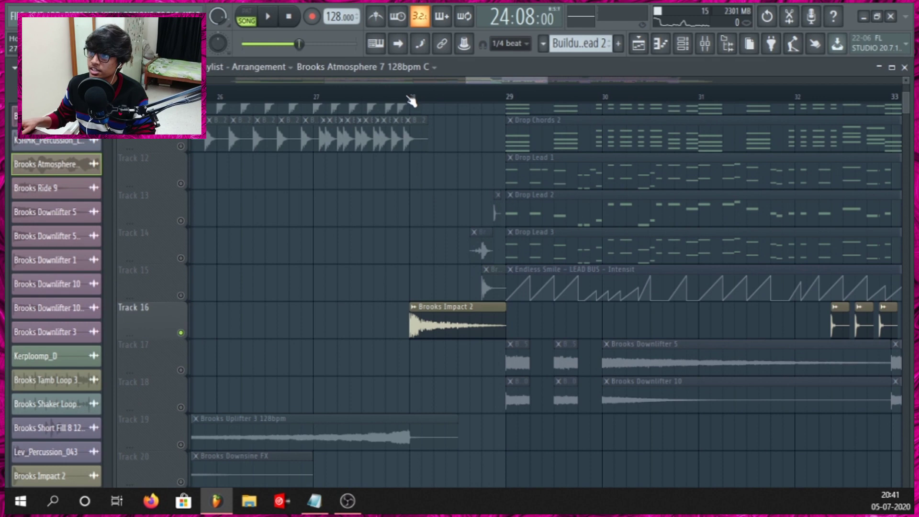
scroll(559, 301, up, 2)
key(space)
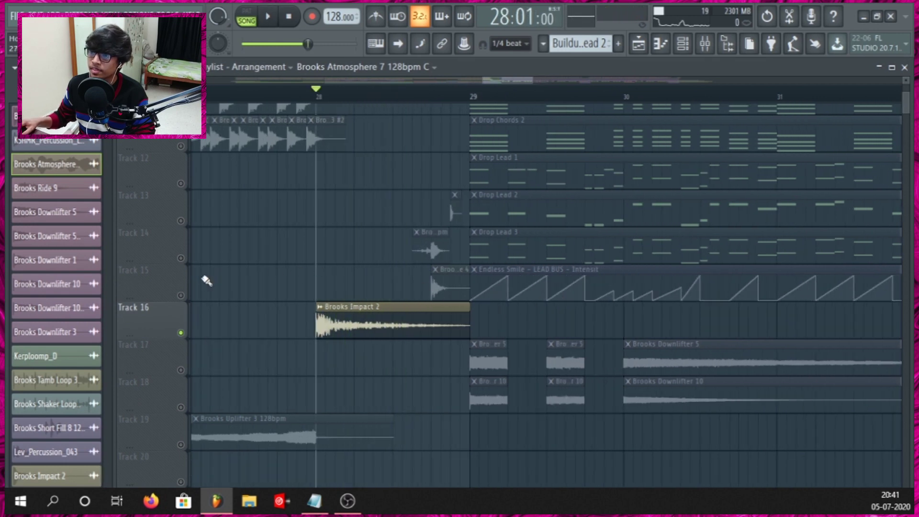
Step: Enable Tracks 15, 14 and 13 alongside Track 16 and play the pre-drop fill sounds from bar 28
click(181, 295)
click(181, 258)
click(181, 220)
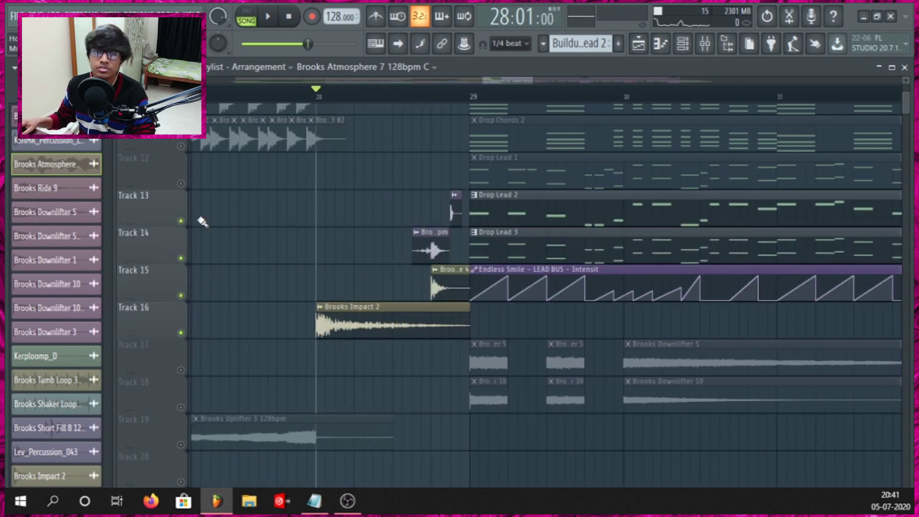
key(space)
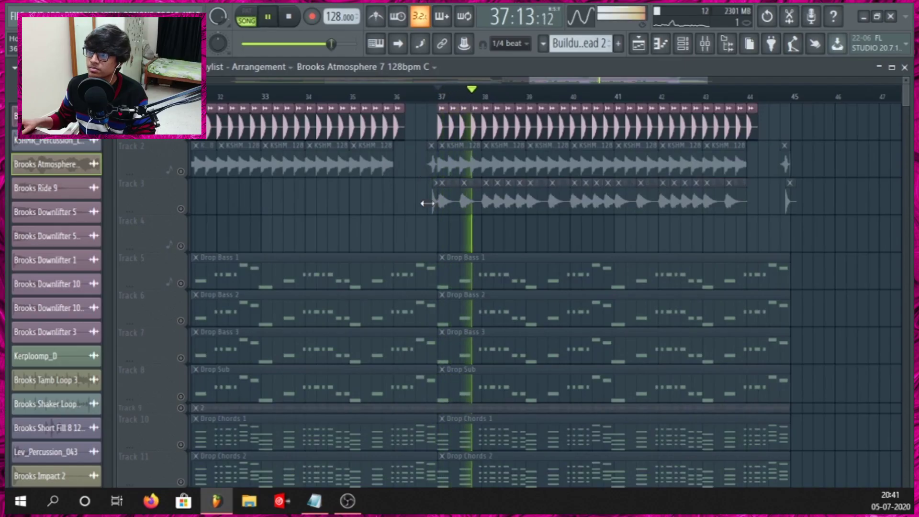
Step: Add Tracks 2 and 3 to the Track 1 drums and play the drop percussion from bar 37
click(181, 172)
key(space)
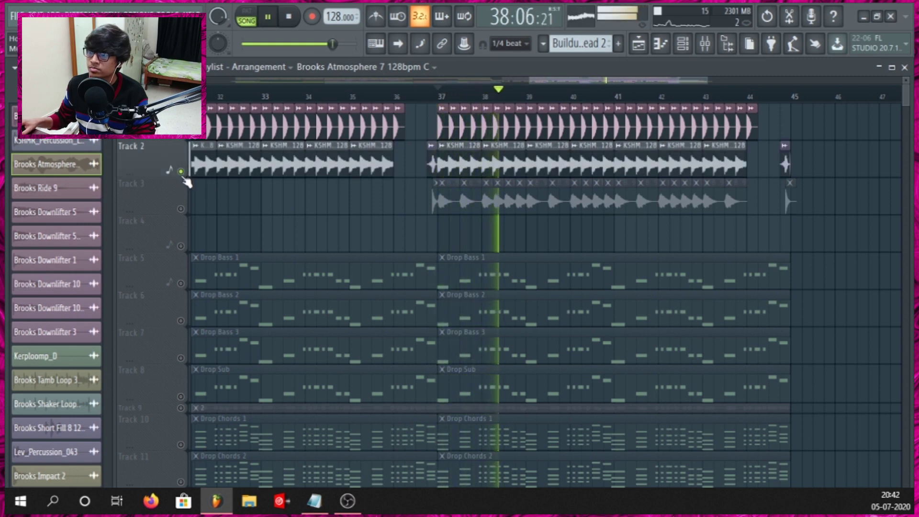
click(181, 209)
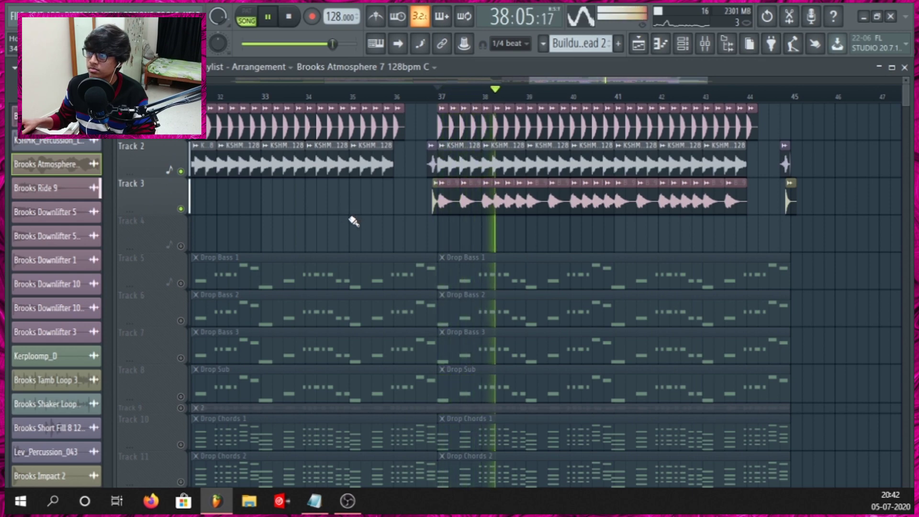
key(space)
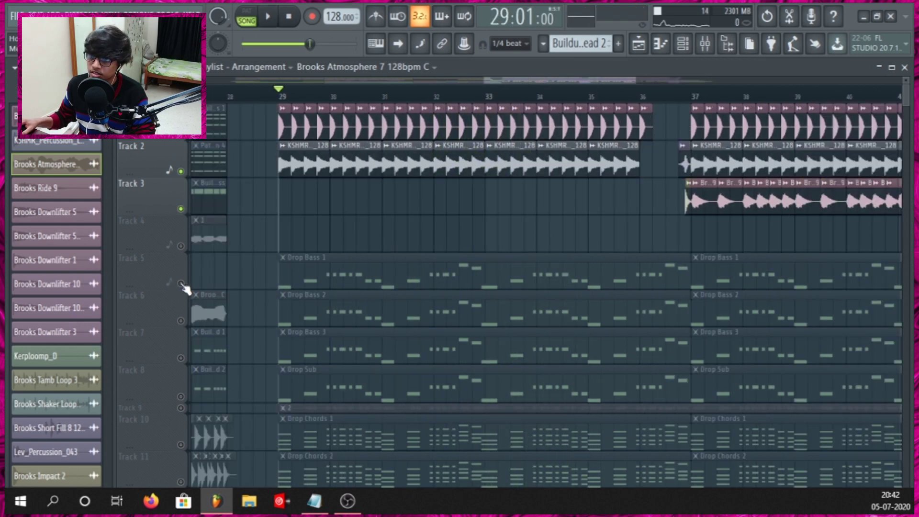
Step: Solo Track 5 and play Drop Bass 1 from bar 29
click(181, 283)
key(space)
scroll(444, 268, down, 3)
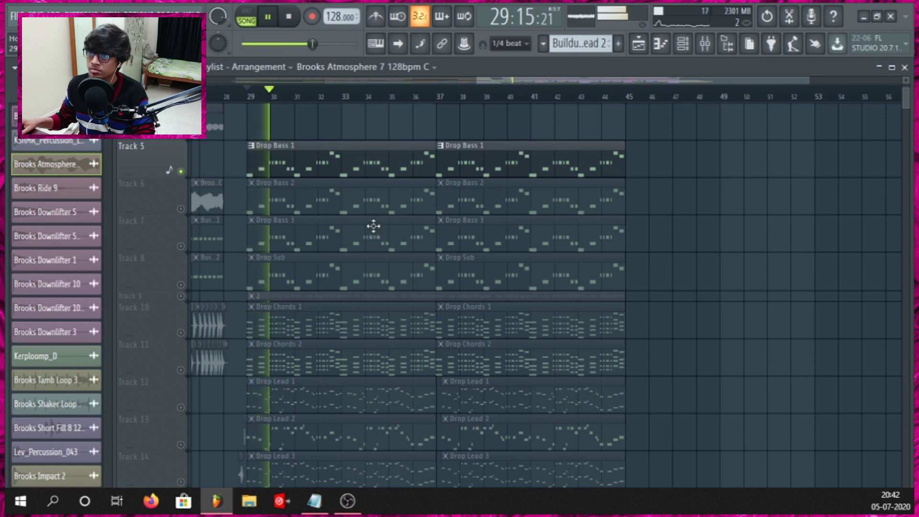
scroll(240, 230, up, 2)
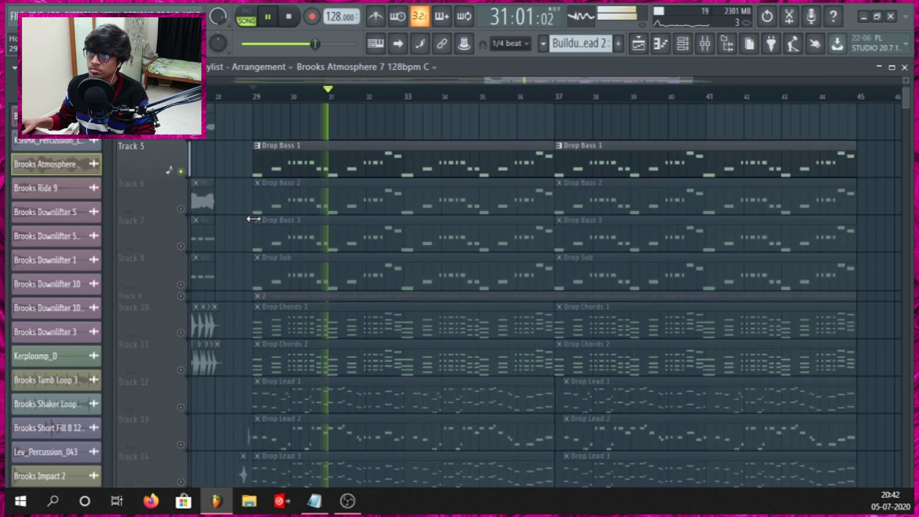
key(space)
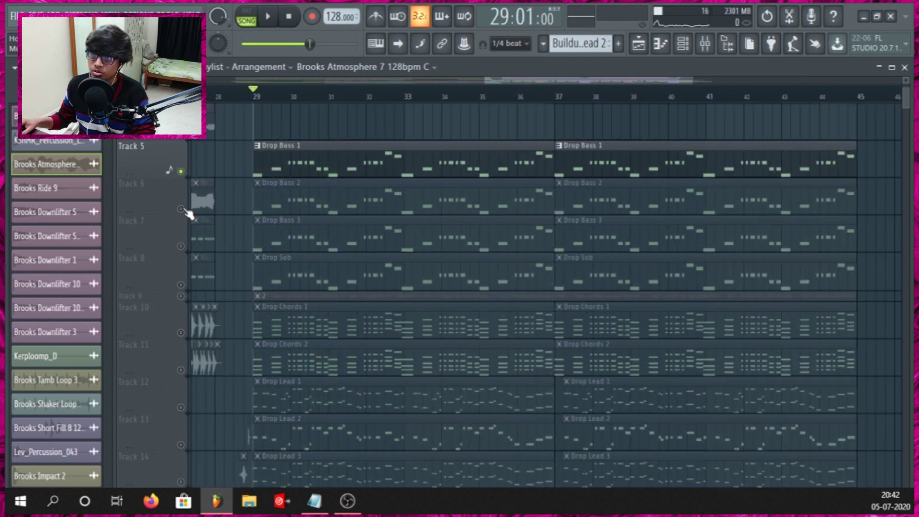
Step: Add Drop Bass 2 on Track 6 and Drop Bass 3 on Track 7, playing the layered bass from bar 29
click(182, 209)
key(space)
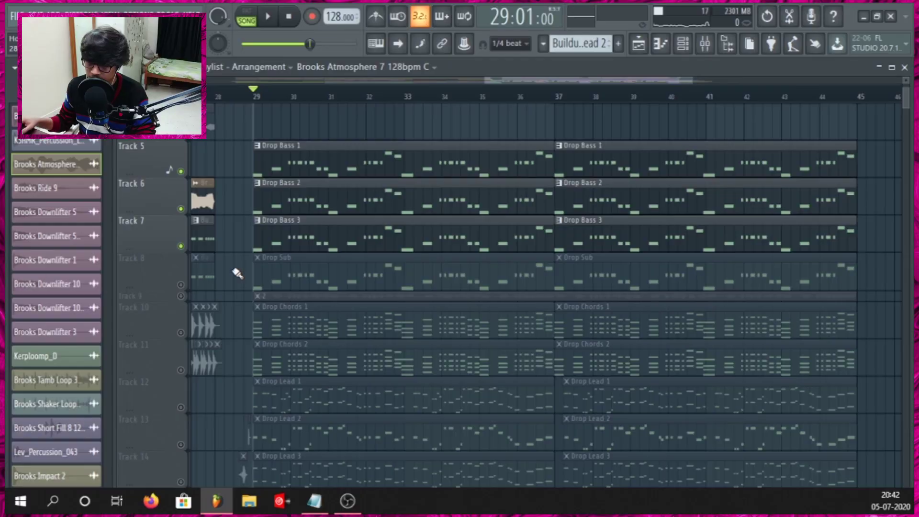
key(space)
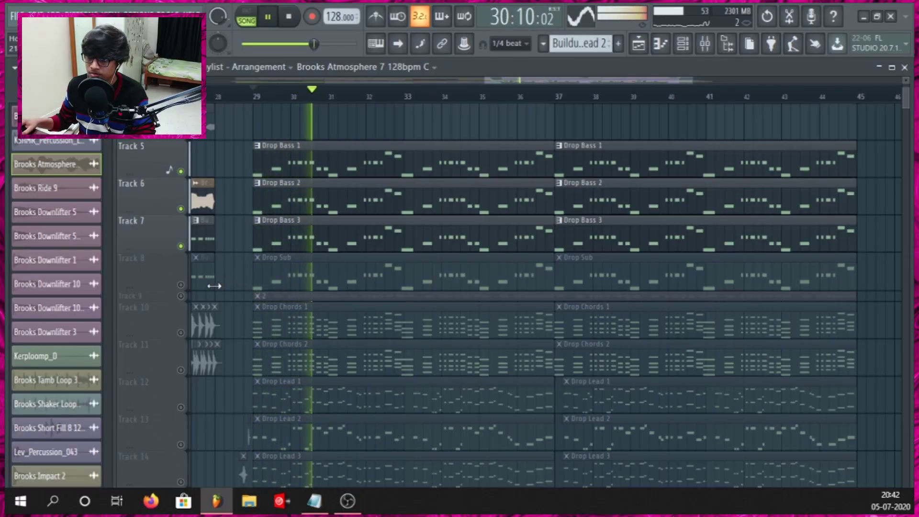
key(space)
Step: Solo the Drop Sub on Track 8, and solo and play Drop Chords 1 on Track 10 from bar 29
right_click(181, 285)
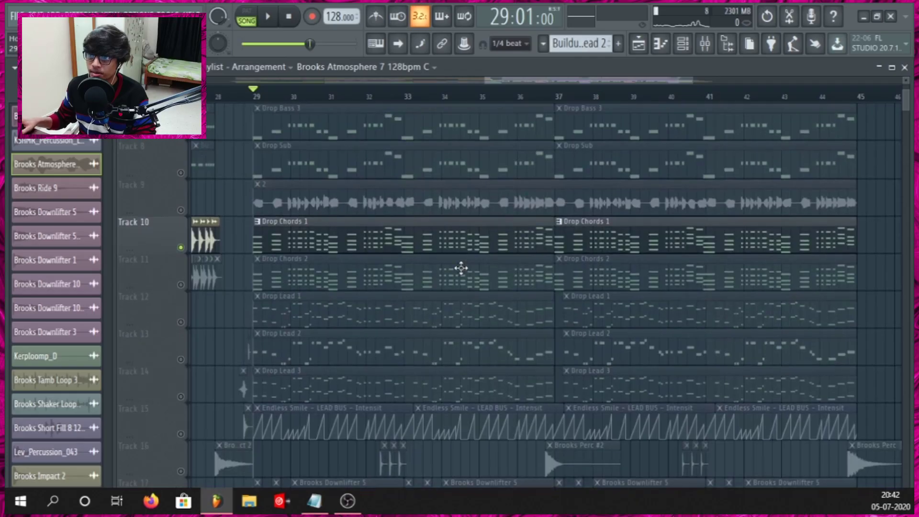
key(space)
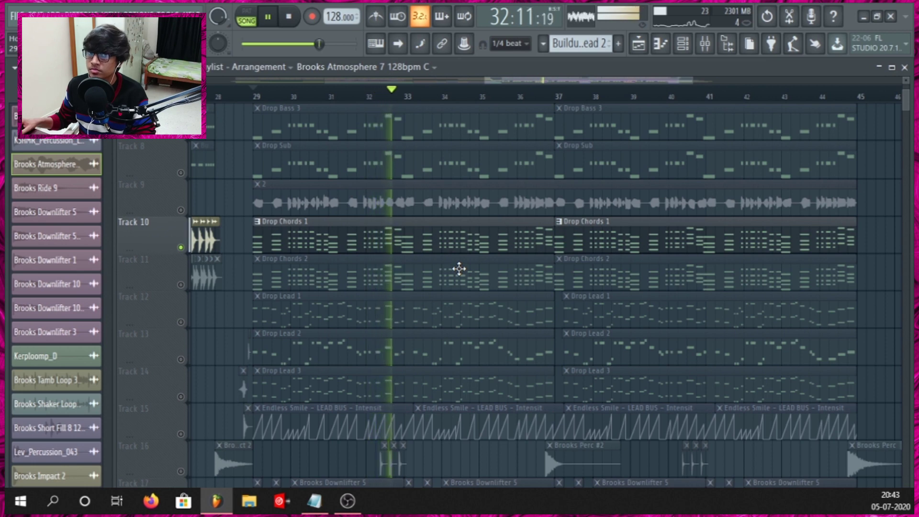
Step: Solo Track 12 and play Drop Lead 1 from bar 29
scroll(459, 269, down, 1)
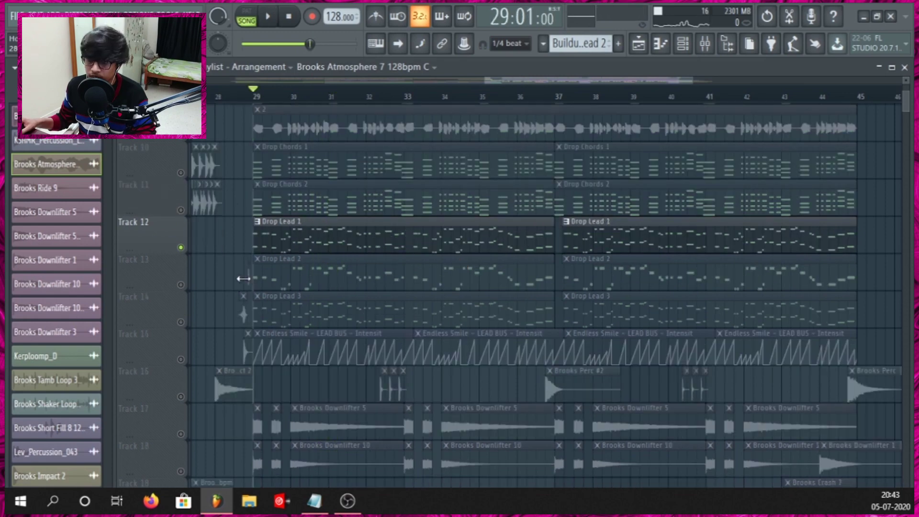
key(space)
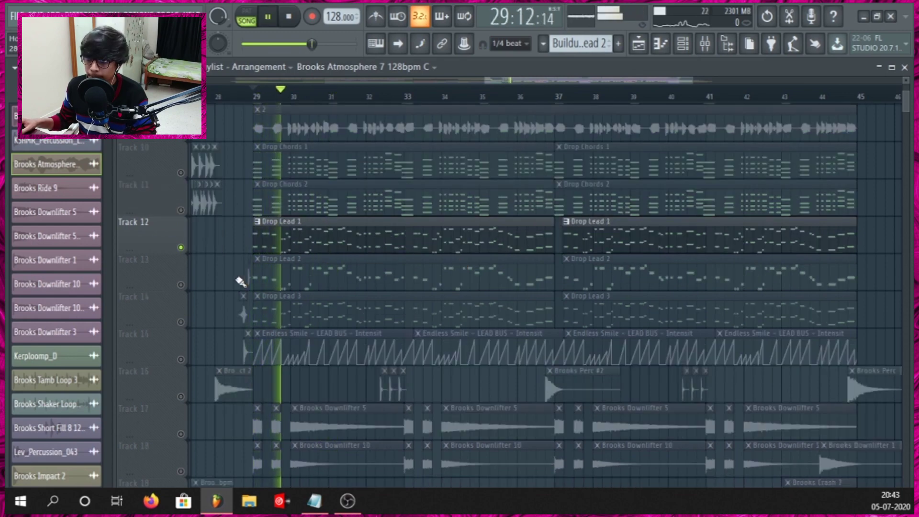
key(space)
Step: Examine the OTT, CamelCrusher, Kickstart and Fruity parametric EQ 2 settings on the Drop Lead 1 mixer channel
key(F9)
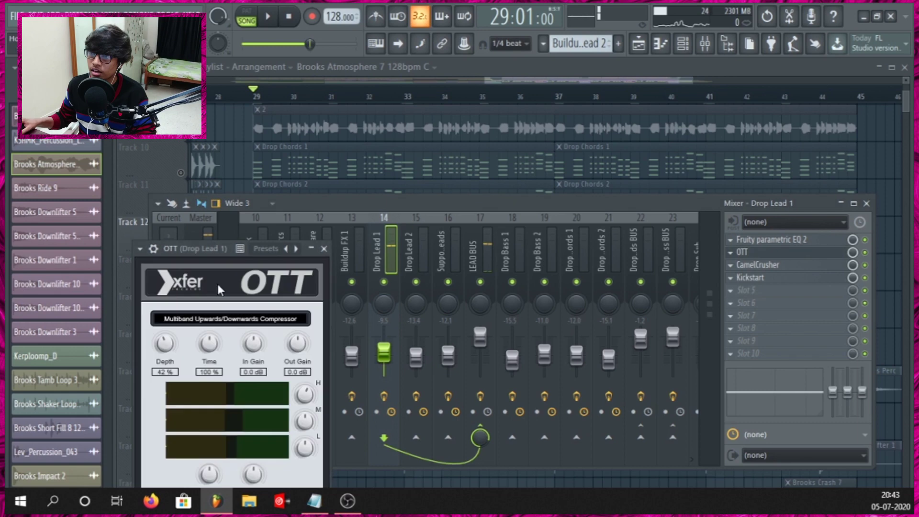
click(788, 266)
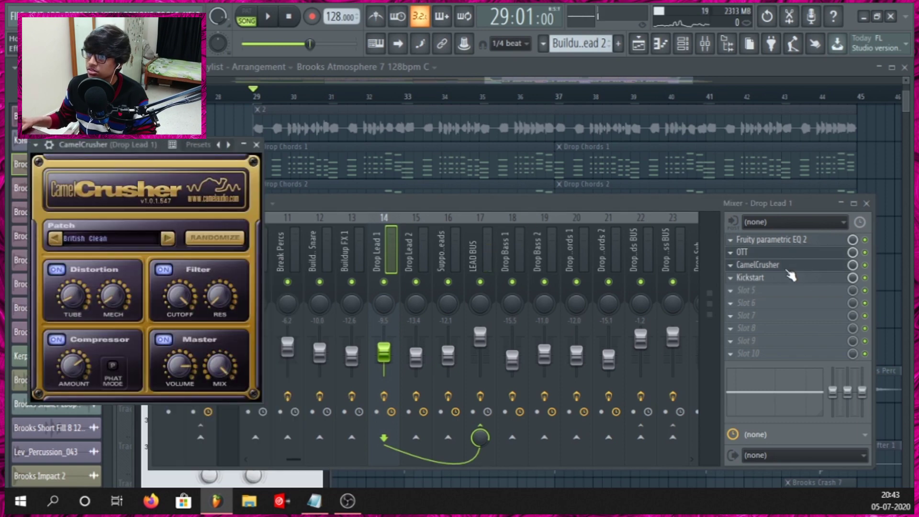
click(792, 278)
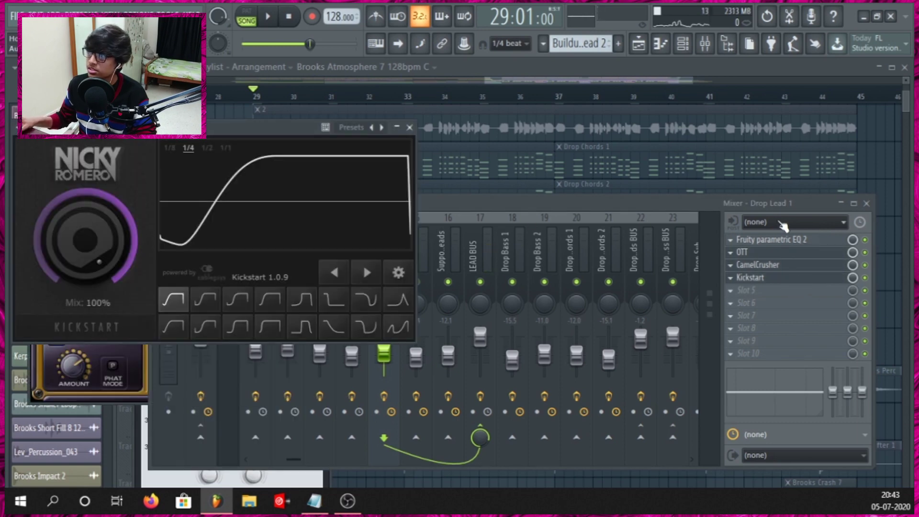
click(794, 242)
drag(410, 234, 469, 217)
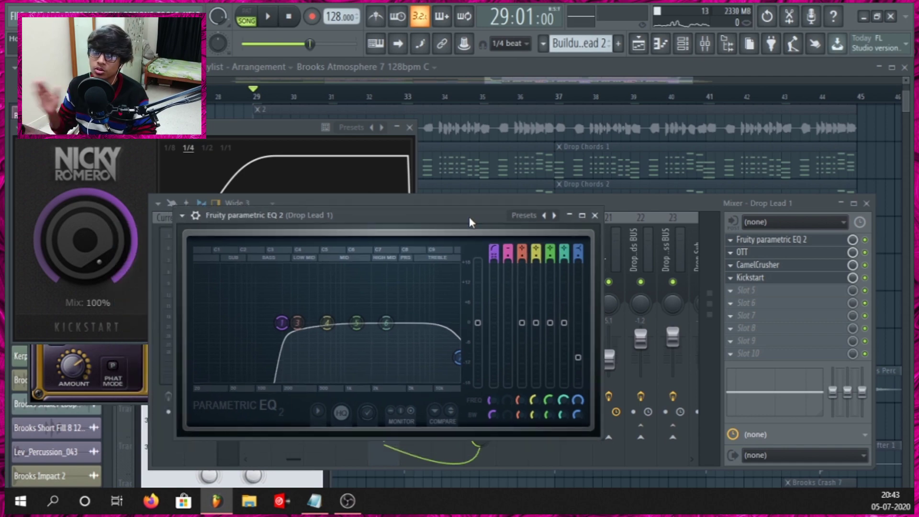
click(595, 214)
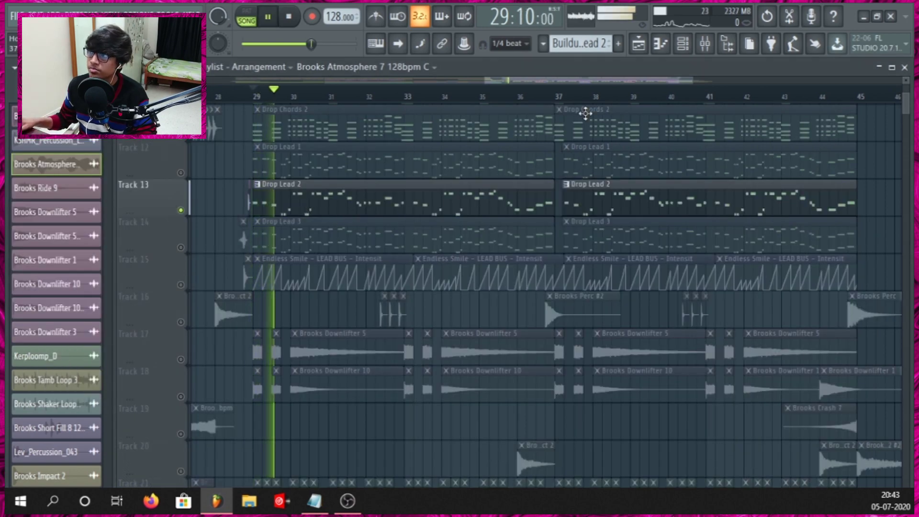
Step: Stop Drop Lead 2's playback and examine the EQ, OTT, CamelCrusher and Kickstart settings on its mixer channel
click(705, 44)
key(space)
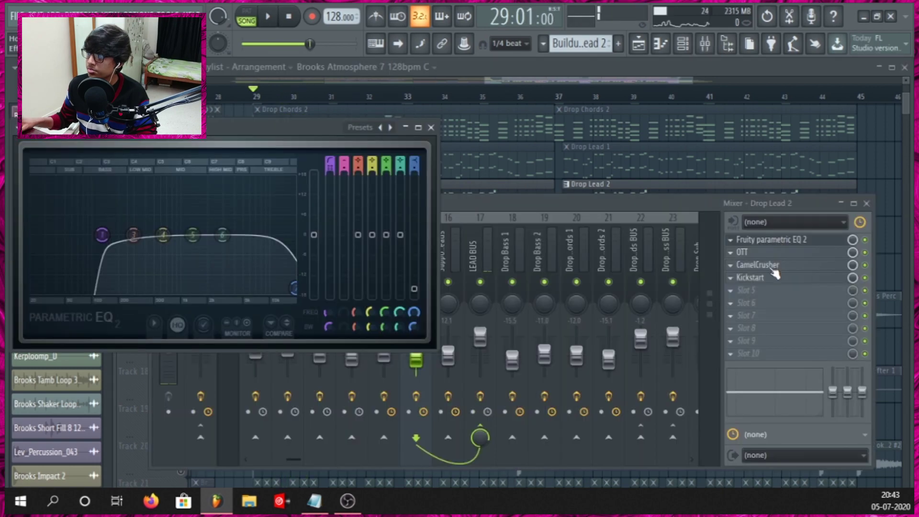
click(788, 253)
click(784, 266)
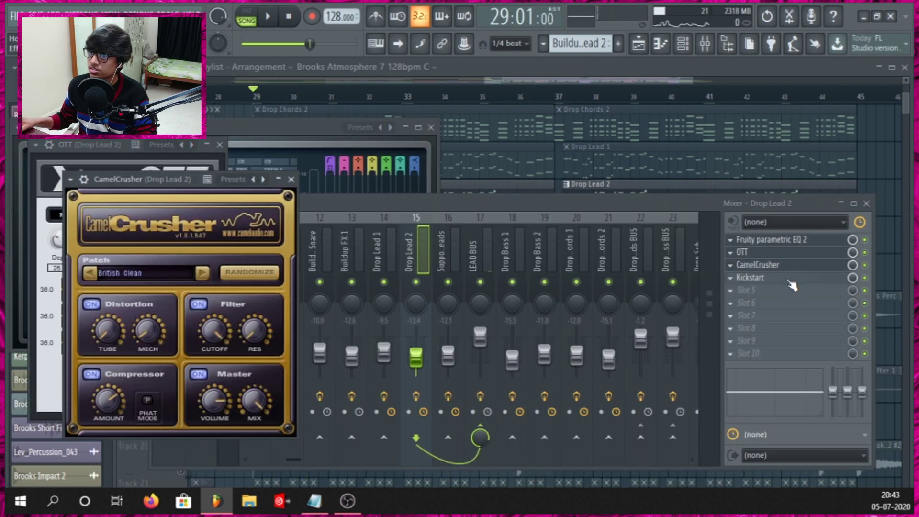
click(790, 279)
Step: Solo Track 14 and play Drop Lead 3 from bar 29
click(550, 69)
scroll(287, 220, down, 2)
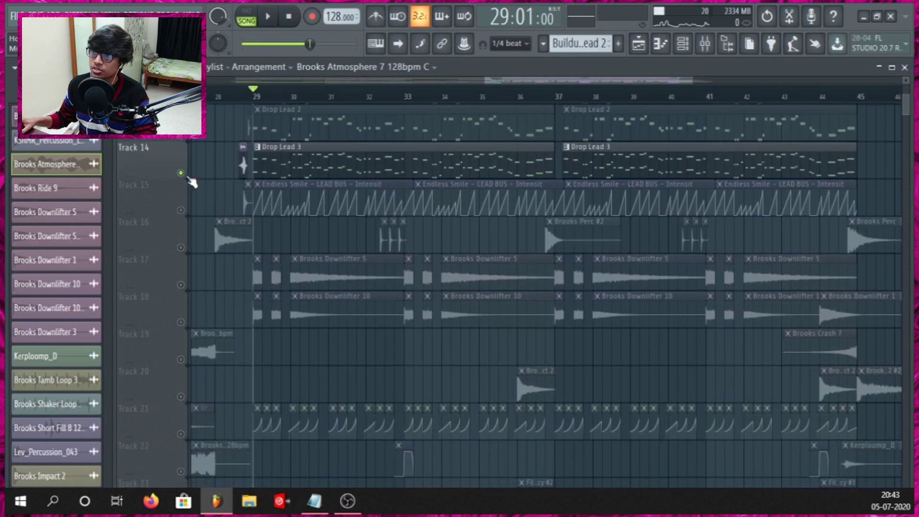
scroll(230, 240, up, 2)
right_click(181, 248)
key(space)
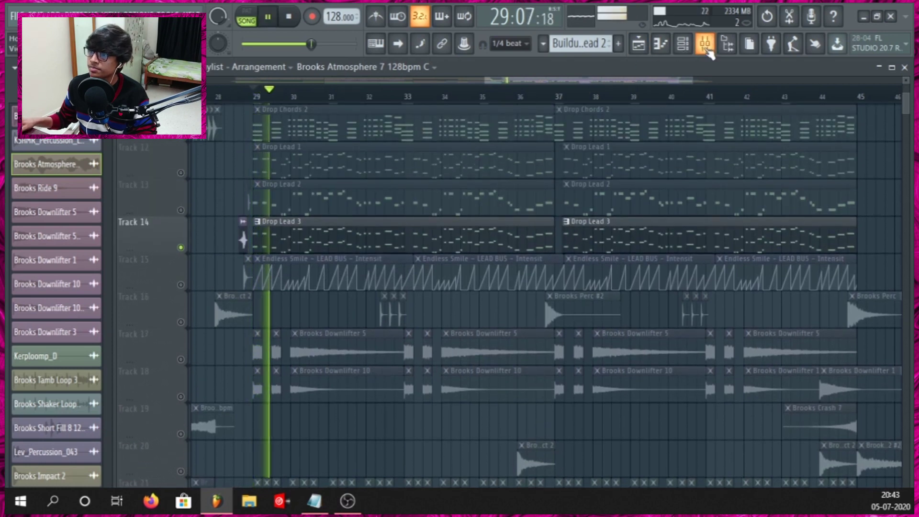
click(705, 43)
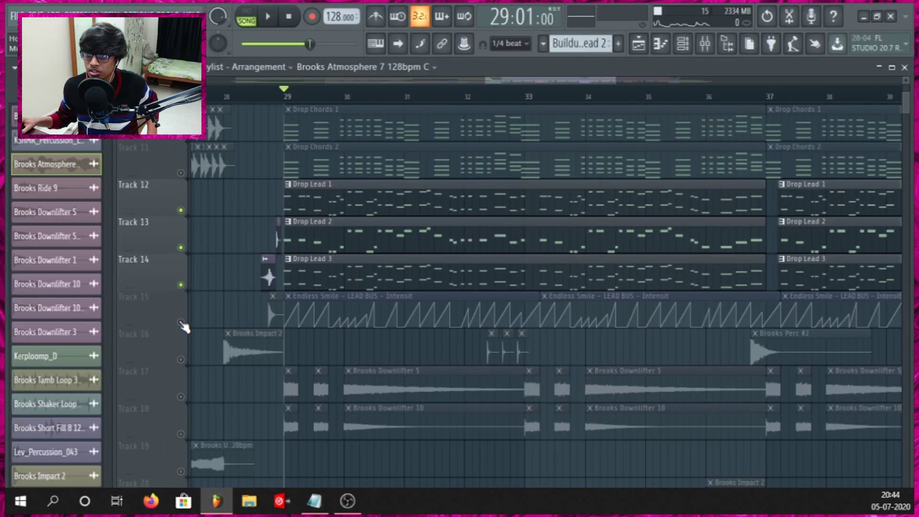
Step: Add Track 15 to the three soloed lead tracks and open Endless Smile on the LEAD BUS mixer channel
click(180, 322)
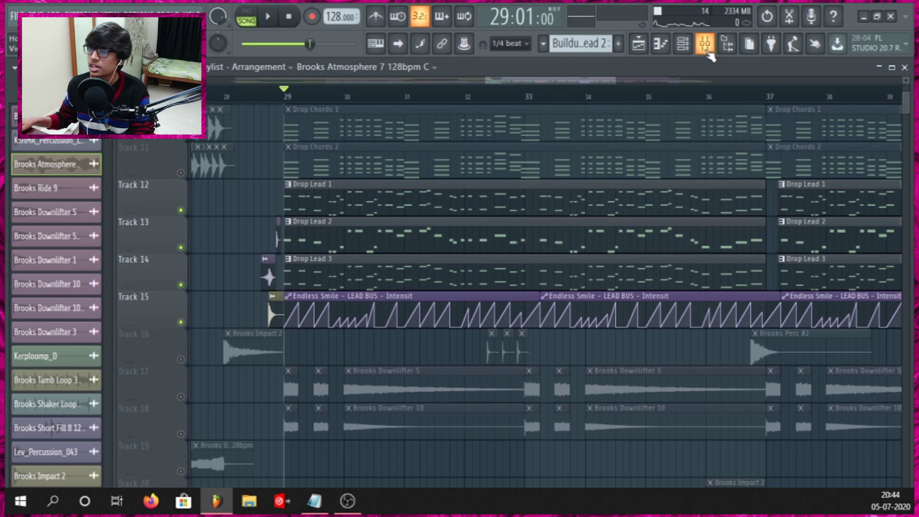
click(706, 47)
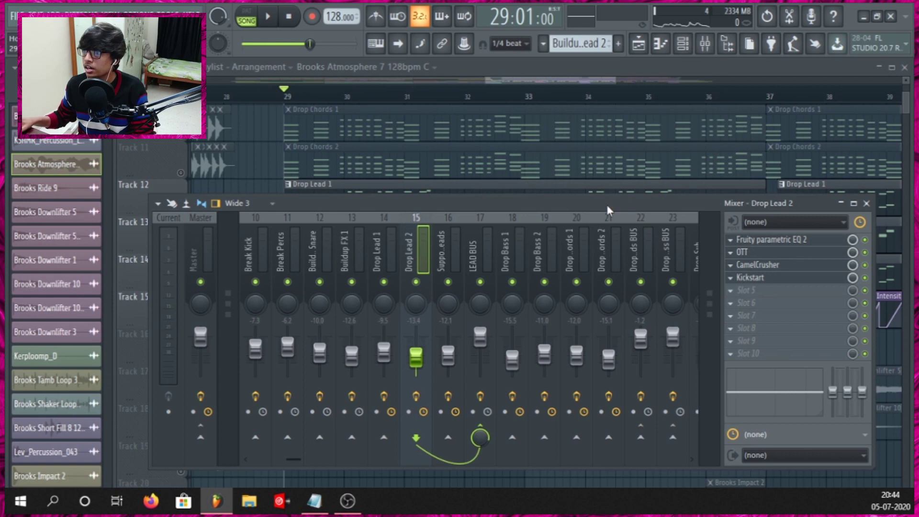
click(382, 264)
click(413, 250)
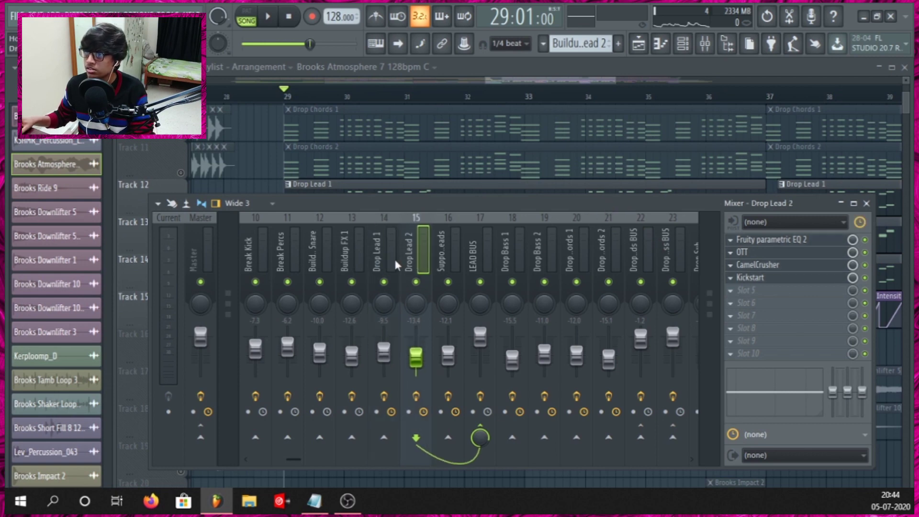
click(476, 254)
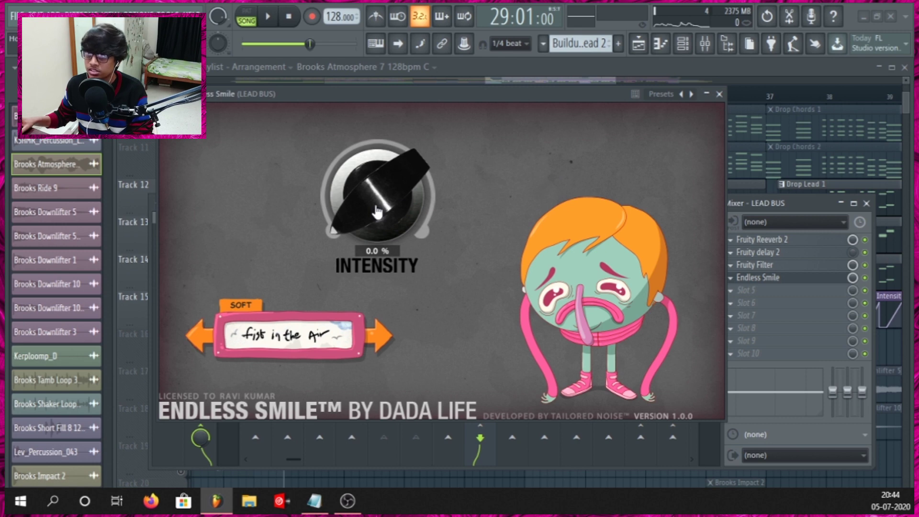
Step: Play the leads from bar 29 to show the automated Endless Smile Intensity, and close the plugin and mixer
key(space)
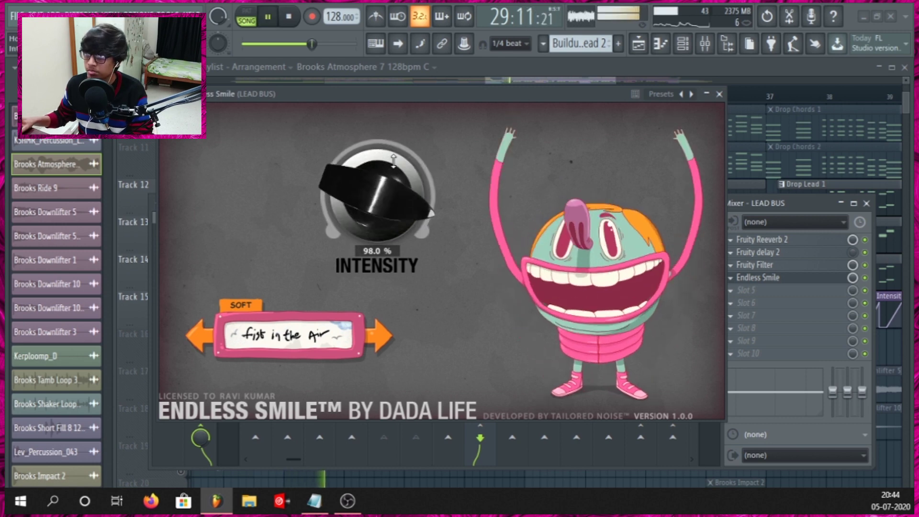
key(space)
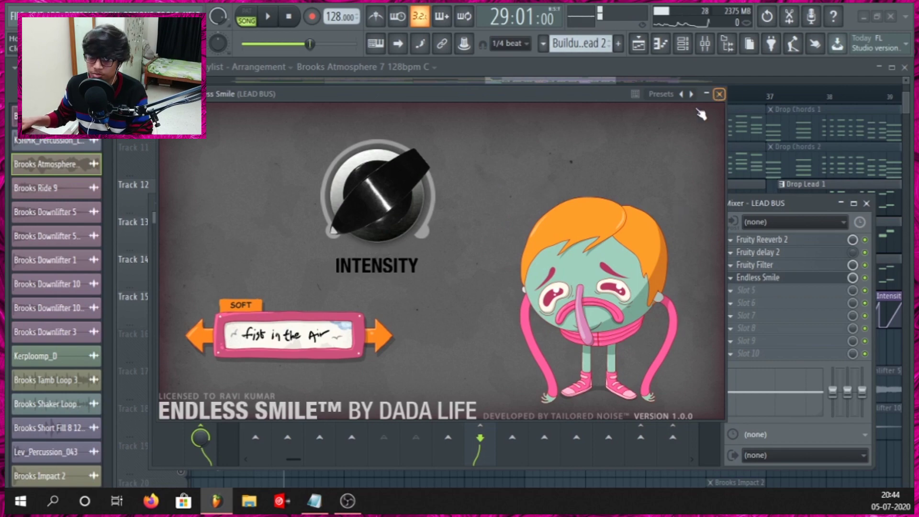
click(718, 95)
key(F9)
Step: Mute Track 15 and play the three drop leads from bar 29 without the Endless Smile automation
scroll(486, 184, down, 3)
scroll(287, 230, up, 5)
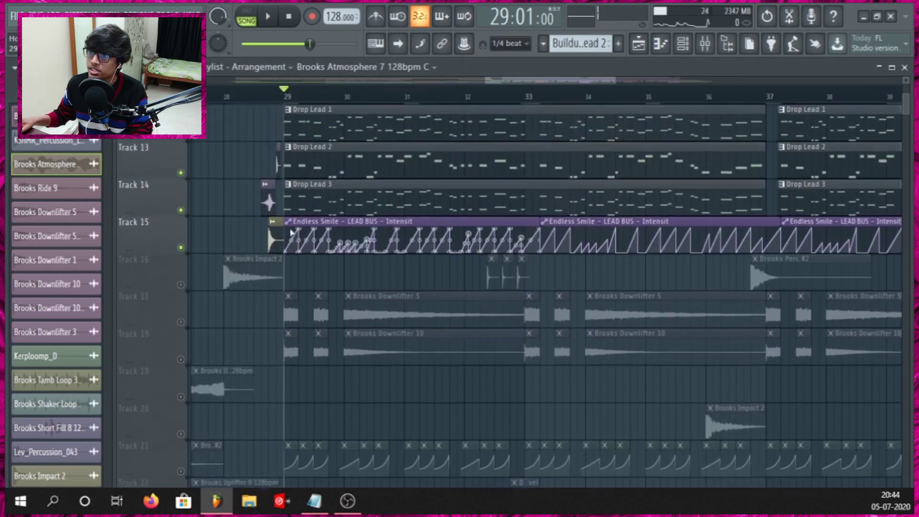
scroll(218, 258, up, 2)
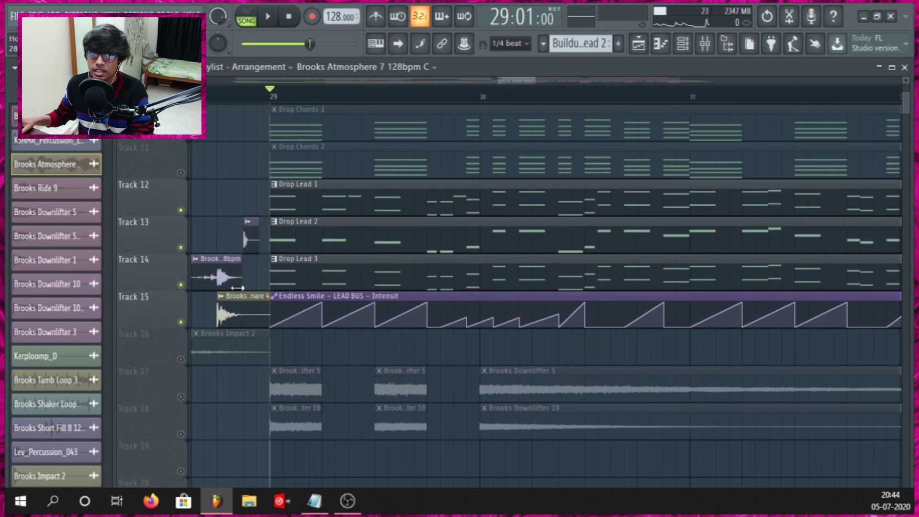
click(181, 323)
key(space)
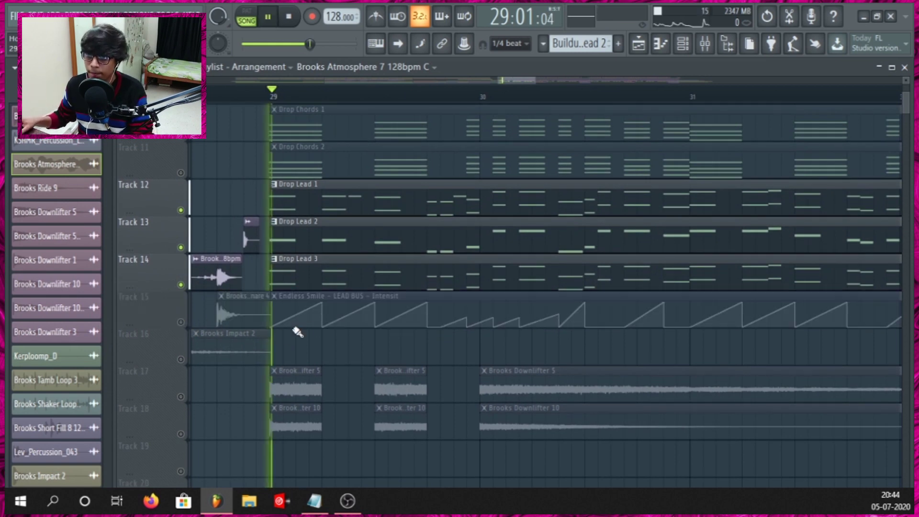
key(space)
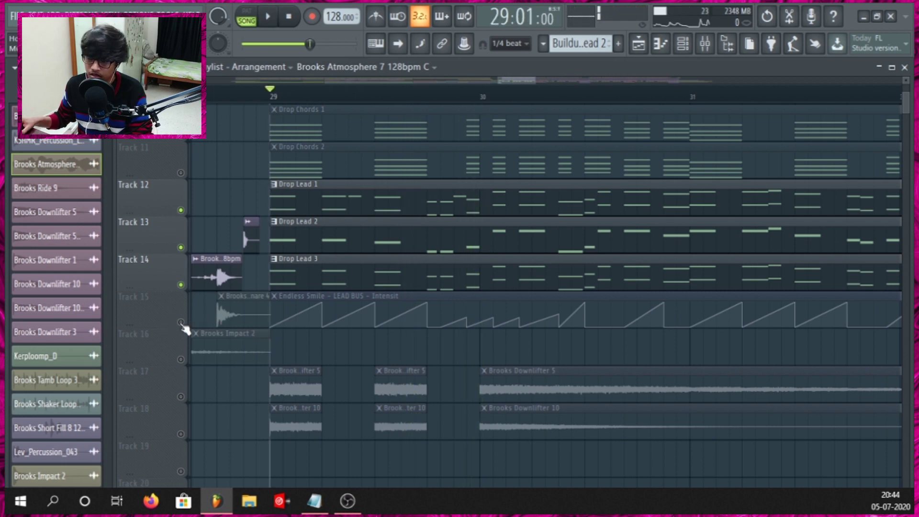
Step: Unmute Track 15 and play the drop leads from bar 29 with the Endless Smile automation
click(181, 323)
key(space)
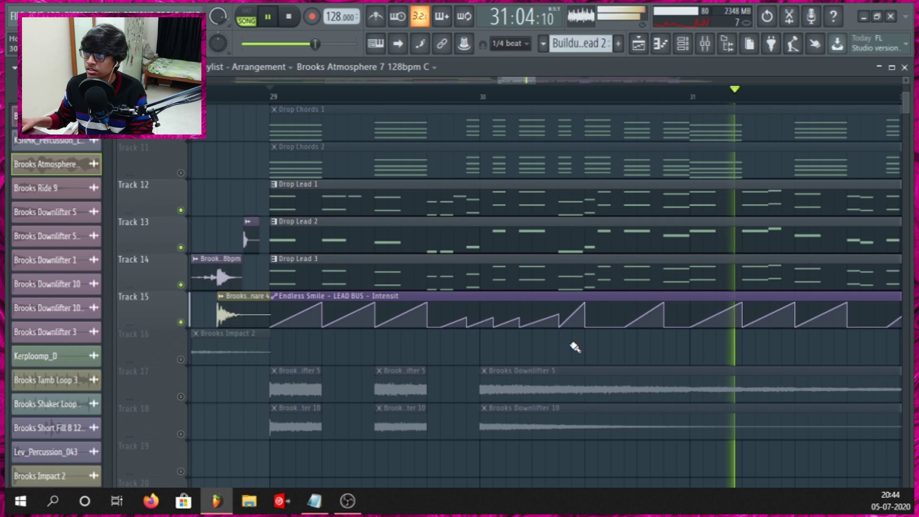
key(space)
Step: Solo Track 16 and play its three short clips from bar 32
scroll(569, 348, down, 4)
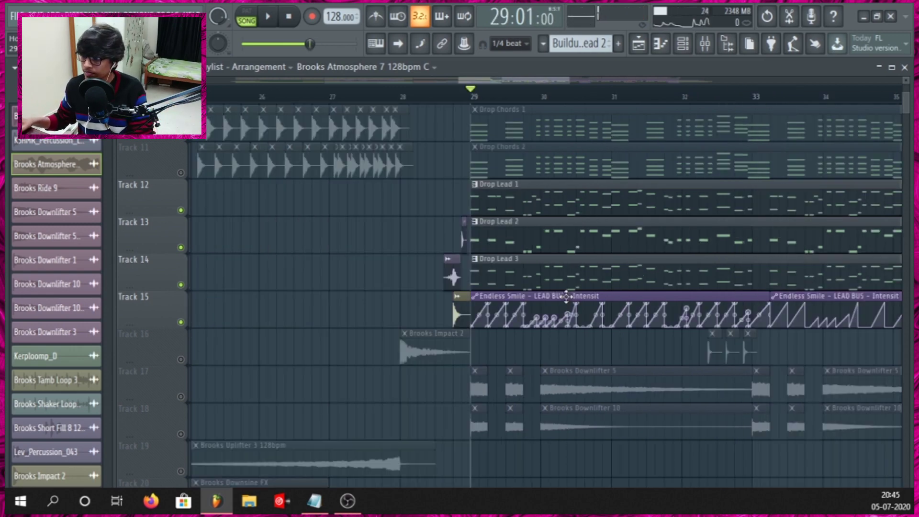
scroll(569, 347, down, 5)
scroll(694, 331, down, 3)
scroll(714, 325, up, 3)
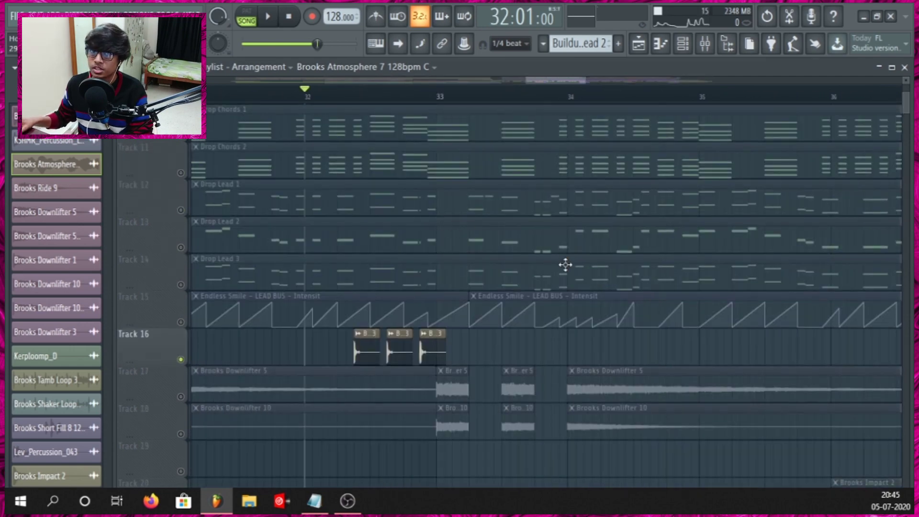
key(space)
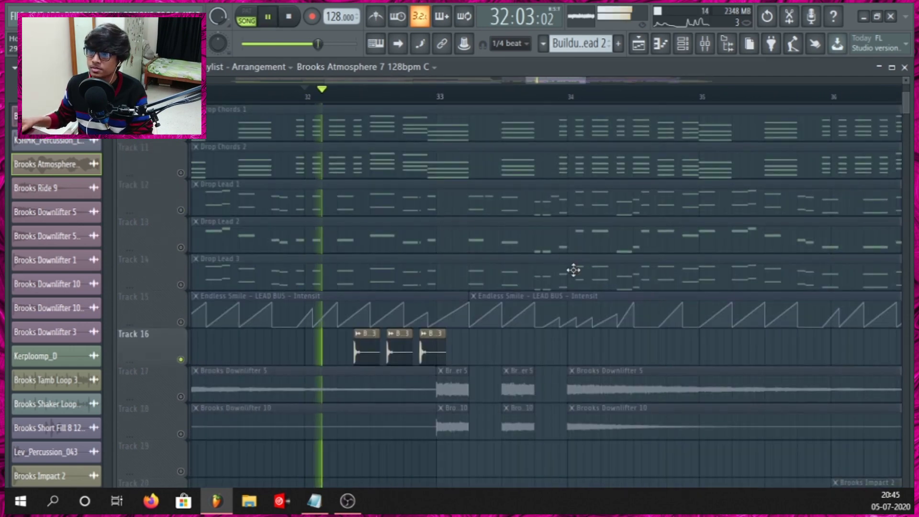
Step: Play Track 16's Brooks Perc #2 clip just before bar 37 and its short clips from bar 40
scroll(524, 298, down, 5)
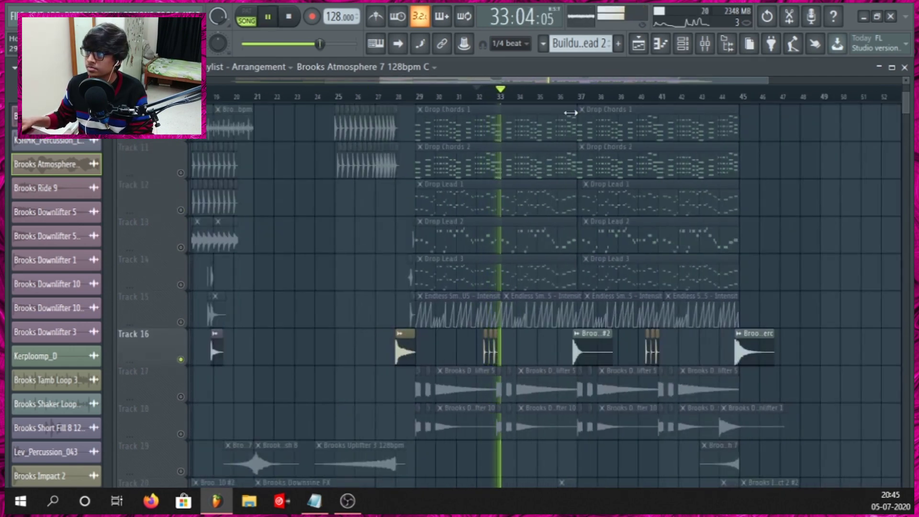
click(572, 98)
click(644, 96)
scroll(530, 338, down, 3)
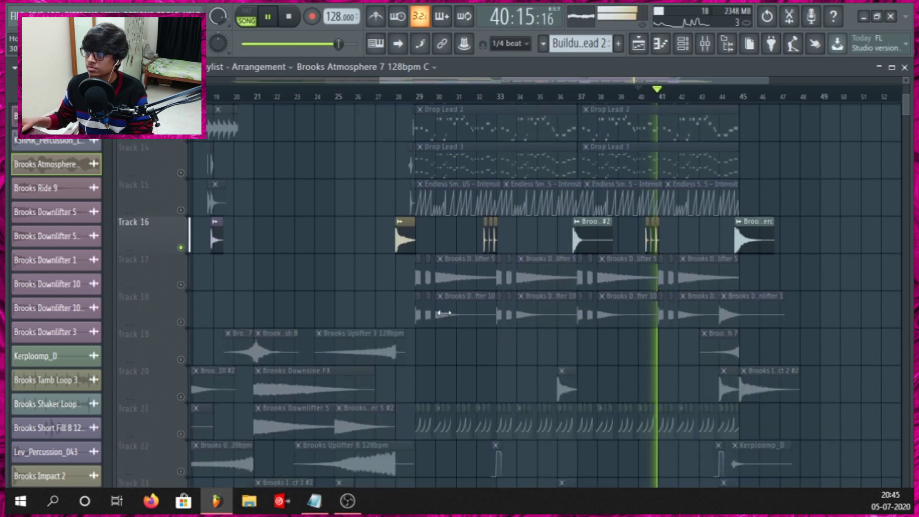
key(space)
Step: Add Tracks 17 and 18 to the solo and play Brooks Downlifter 5 and 10 from bar 29
scroll(419, 273, up, 5)
key(space)
scroll(530, 352, down, 5)
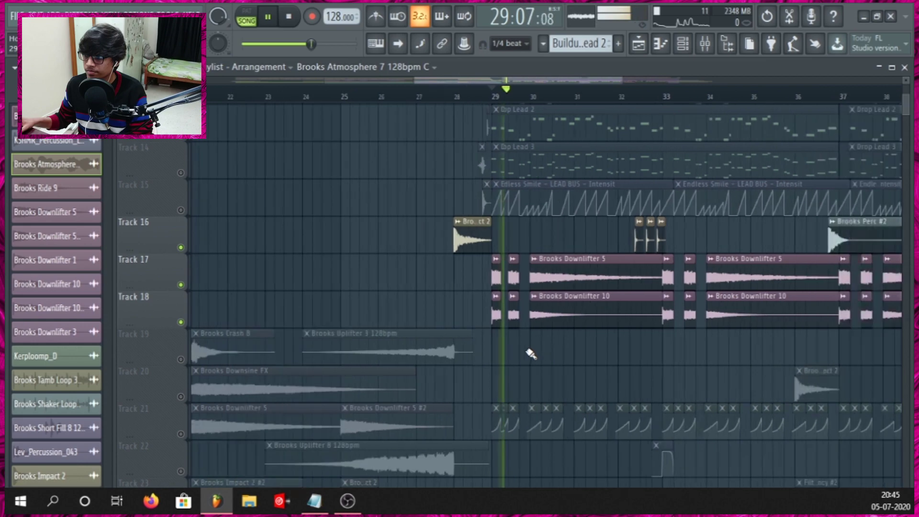
scroll(599, 352, down, 1)
scroll(630, 351, down, 3)
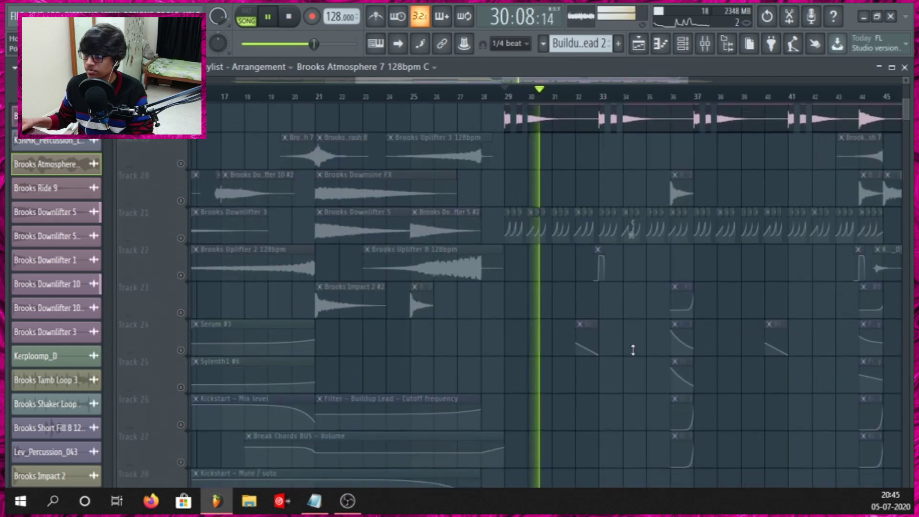
key(space)
Step: Play the soloed crash and impact clips on Tracks 19 and 20 from bar 43
click(553, 97)
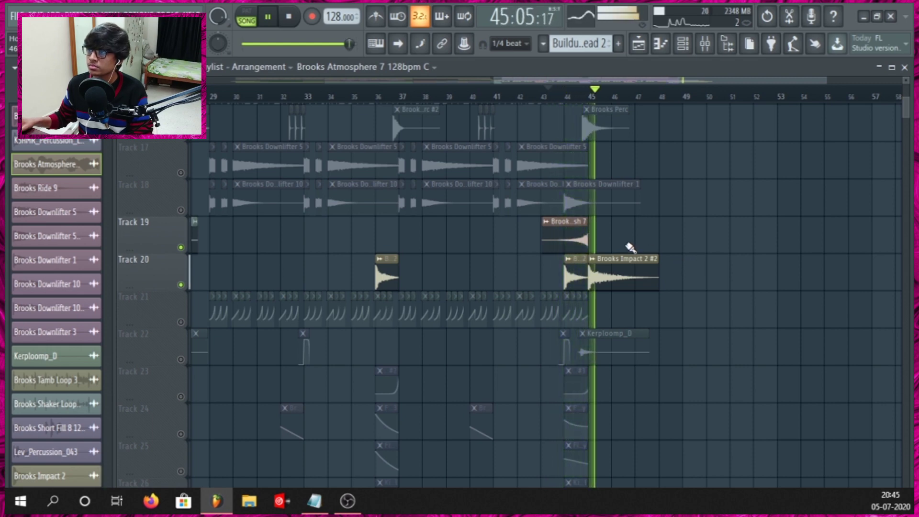
scroll(661, 257, up, 1)
scroll(501, 273, up, 4)
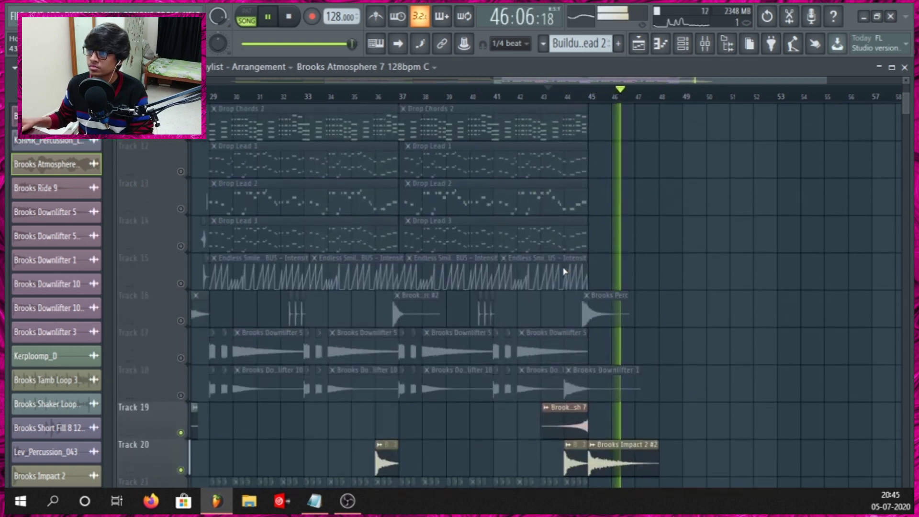
scroll(589, 258, down, 8)
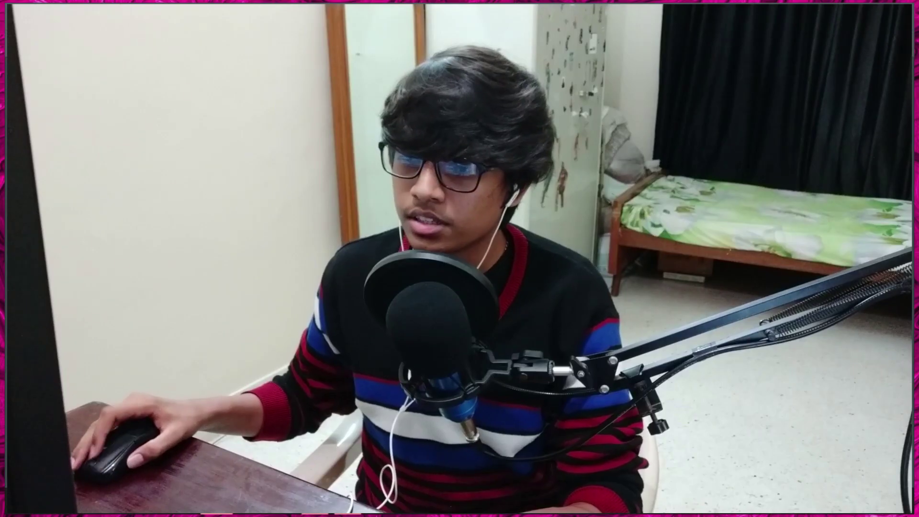